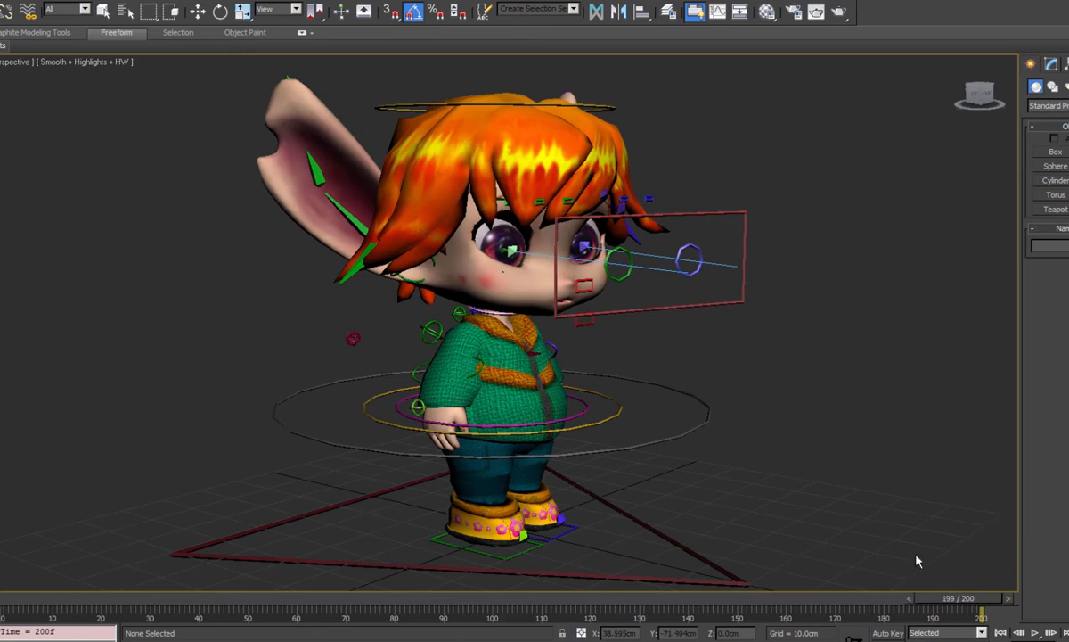
- Return the animation to frame 0 and select the hair mesh to show its modifier stack
drag(917, 556, 1, 571)
key(q)
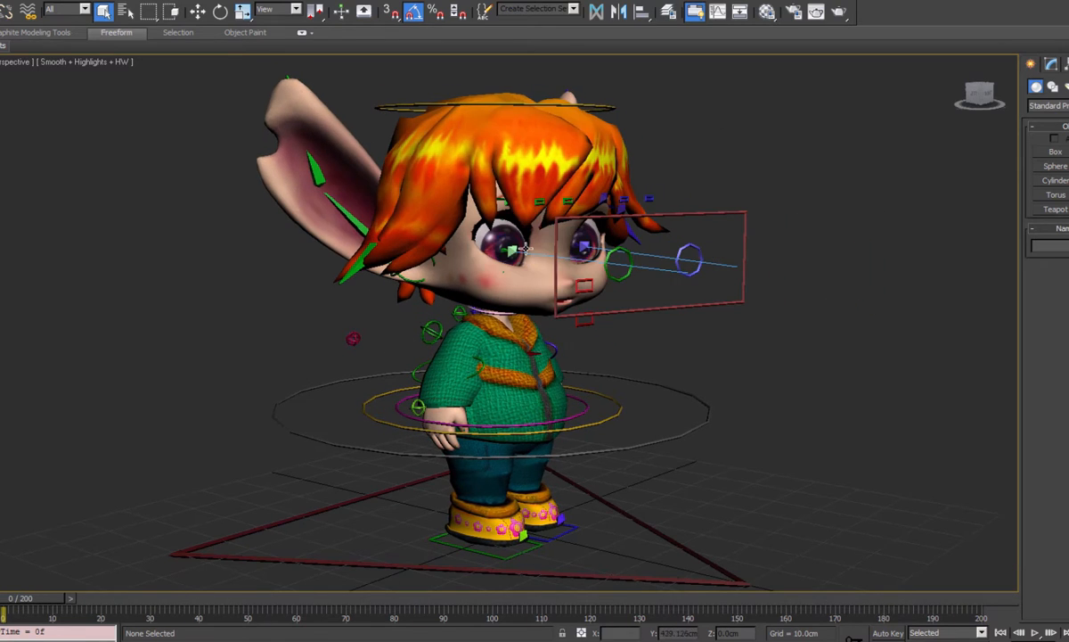
click(532, 194)
click(1052, 63)
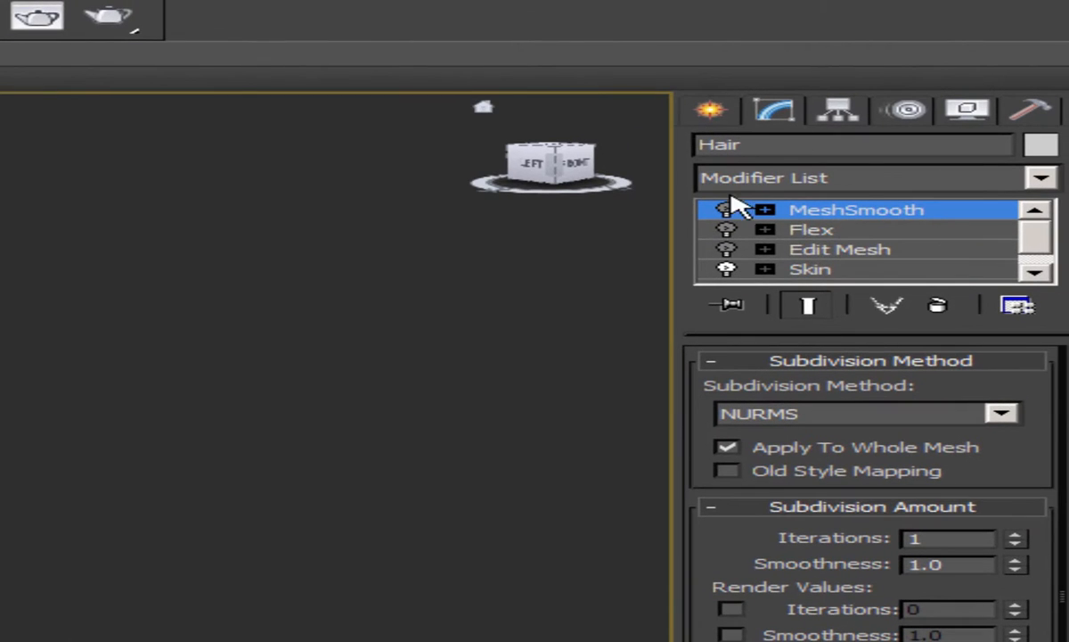
- Toggle the hair's Edit Mesh, Flex and MeshSmooth modifiers to compare the mesh with and without smoothing
click(729, 250)
click(729, 230)
click(730, 206)
click(727, 209)
click(727, 230)
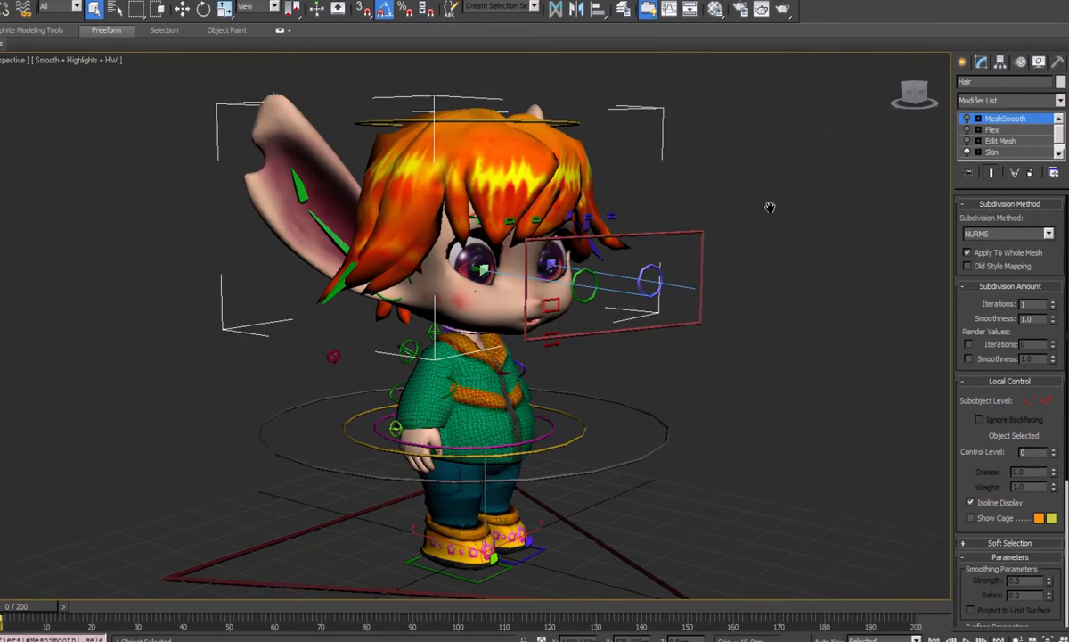
middle_drag(770, 208, 771, 193)
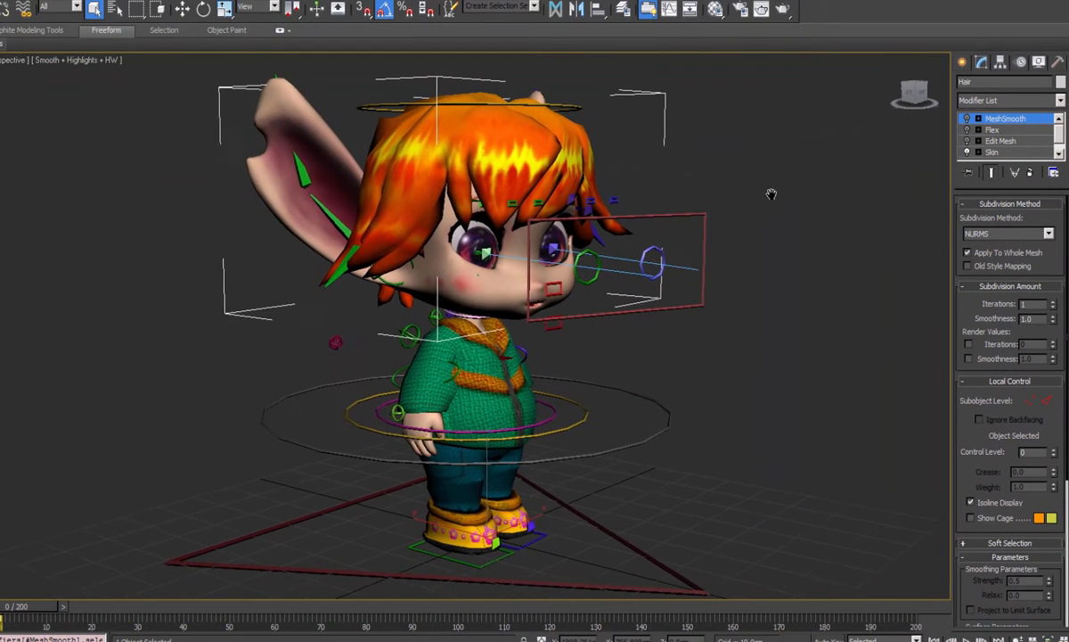
click(968, 119)
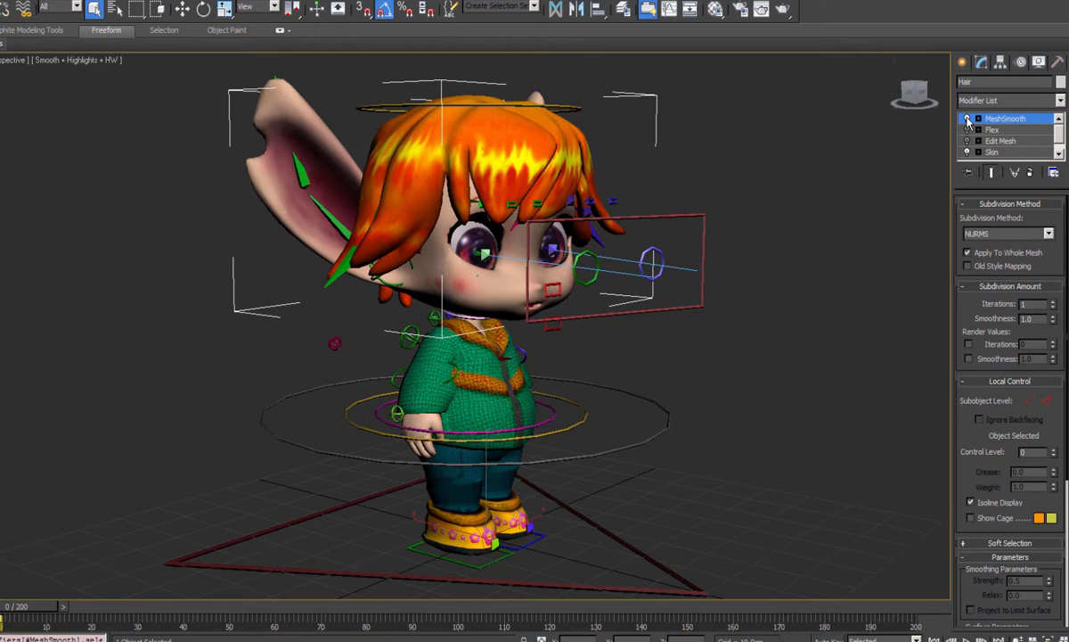
click(968, 119)
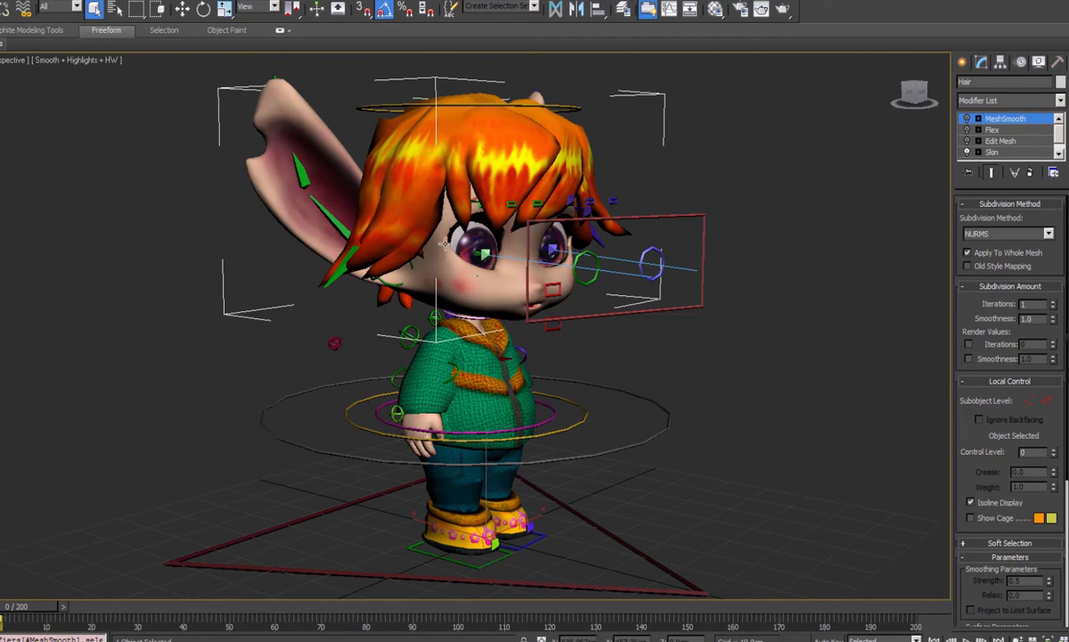
- Examine the rigged character from the side, back and front, including the straight front view
alt+middle_drag(814, 218, 434, 227)
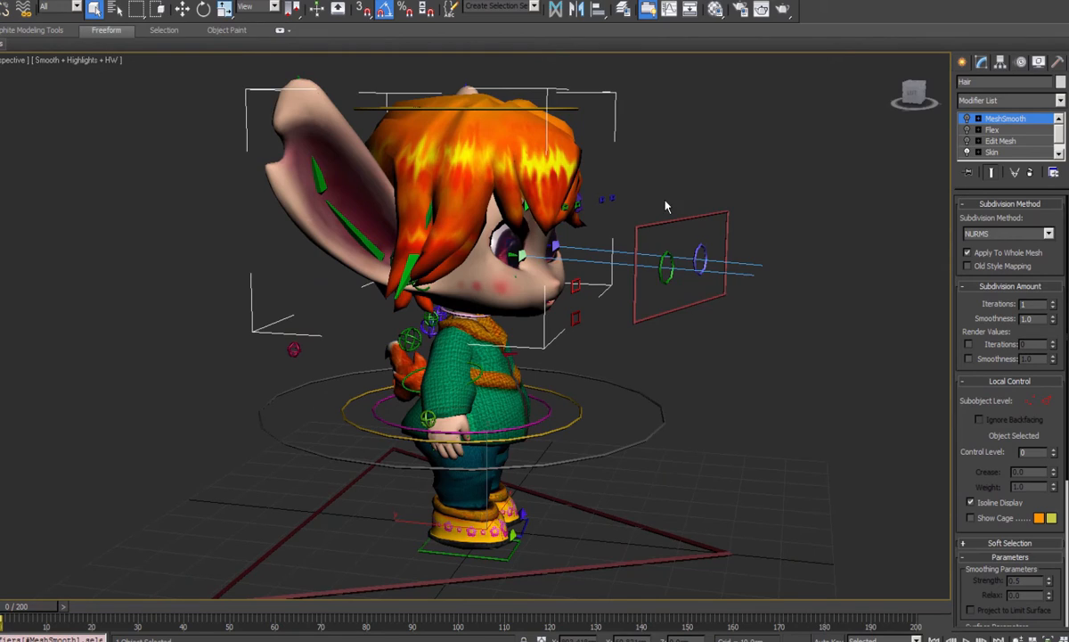
alt+middle_drag(665, 207, 633, 259)
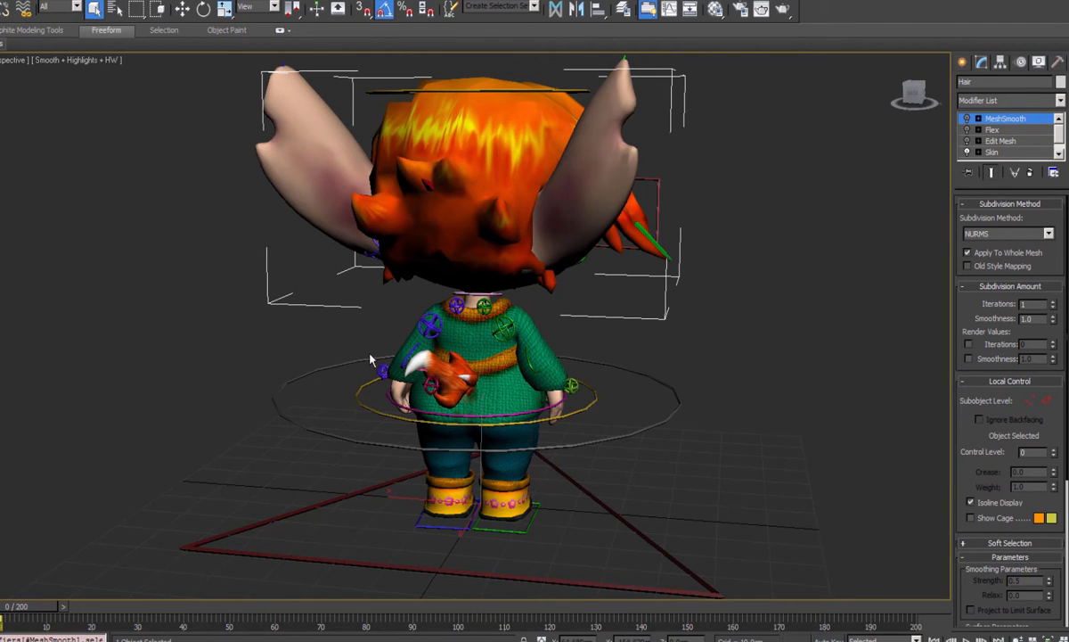
alt+middle_drag(542, 266, 493, 256)
key(f)
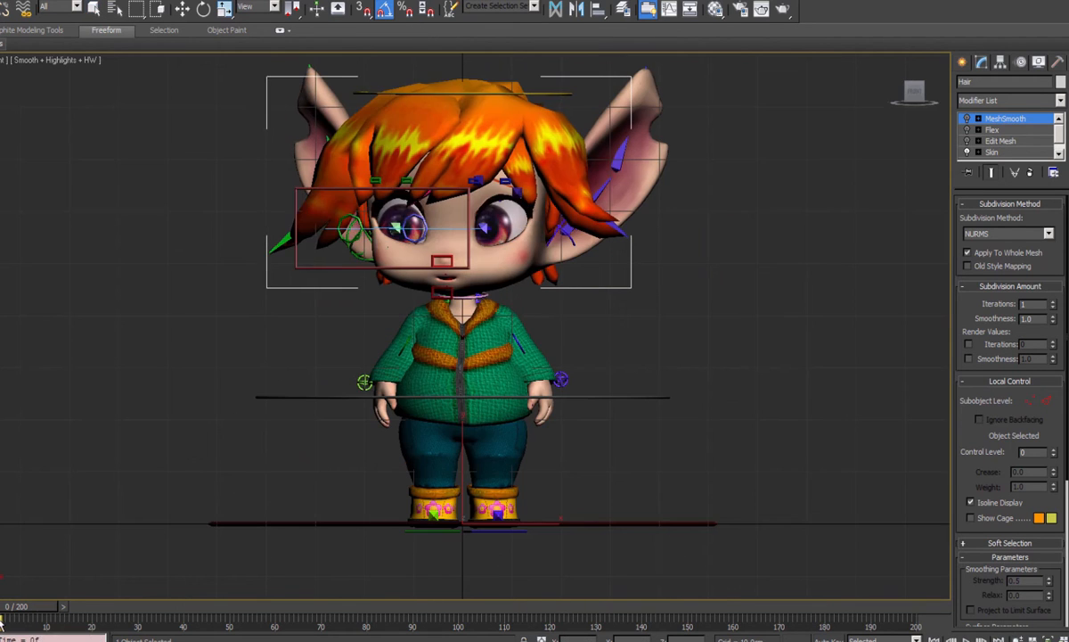
mouse_move(25, 629)
mouse_down()
mouse_move(61, 629)
mouse_move(5, 629)
mouse_up()
key(p)
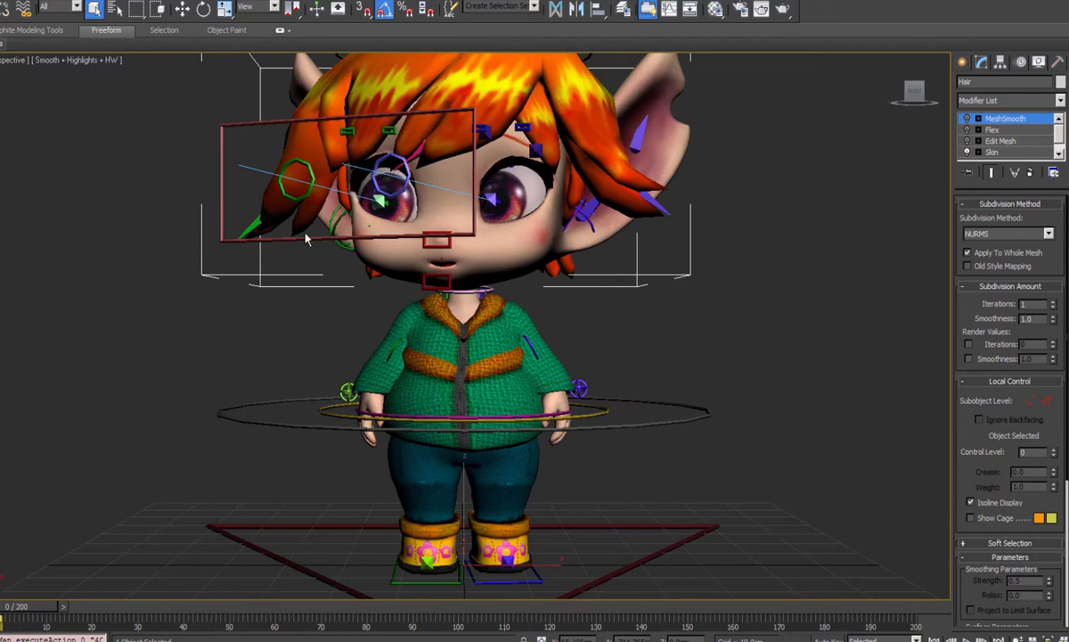
alt+middle_drag(306, 239, 486, 346)
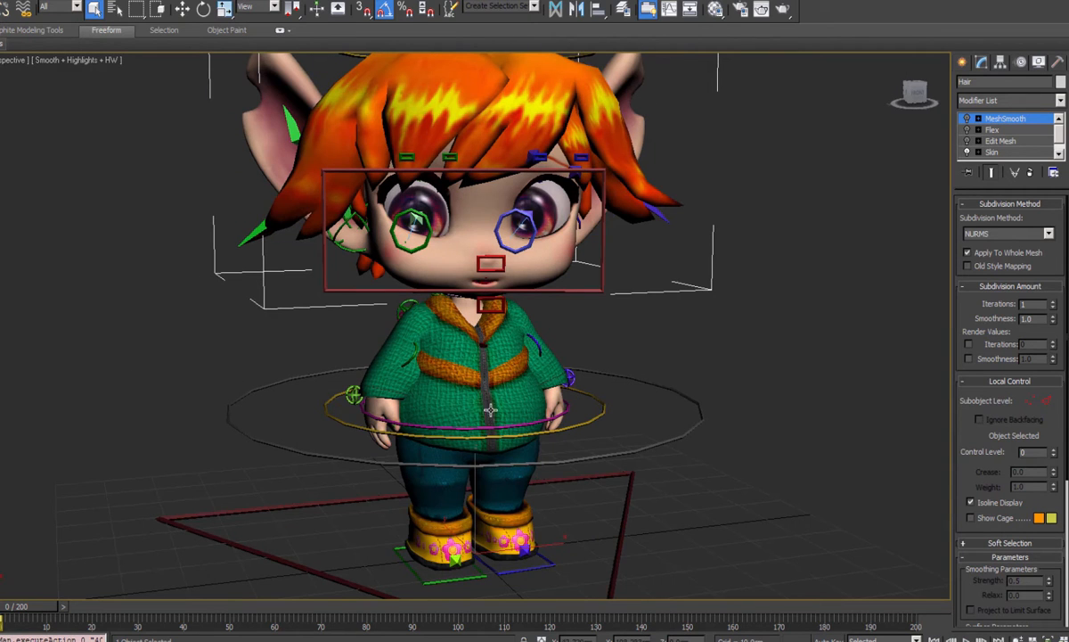
- Restrict selection to bones, select three head bones together and move the animation to frame 18
drag(40, 601, 94, 609)
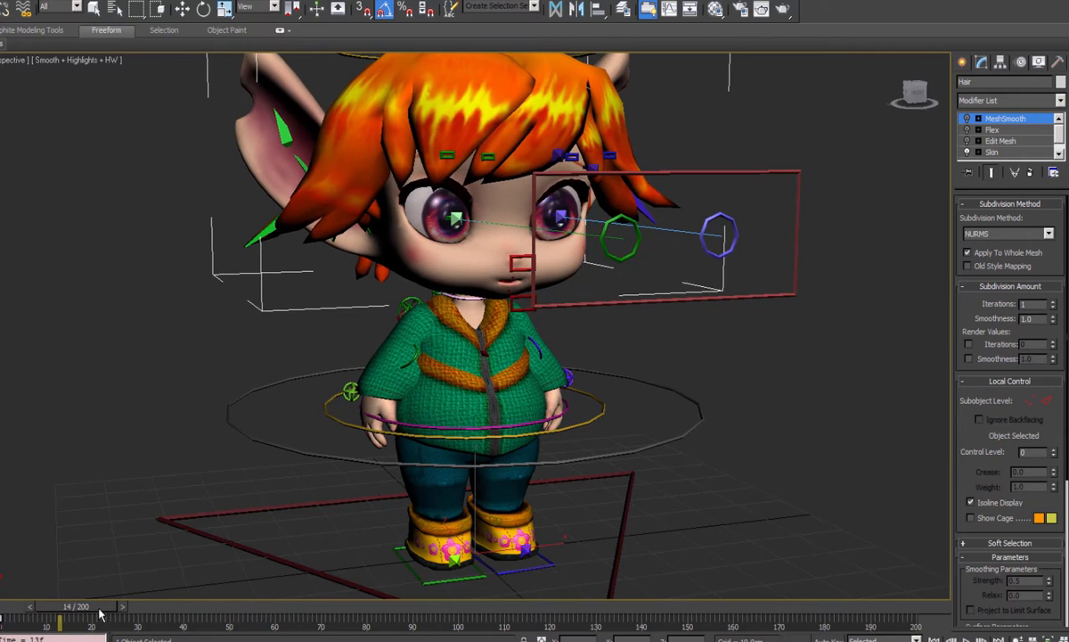
click(339, 205)
drag(88, 610, 105, 634)
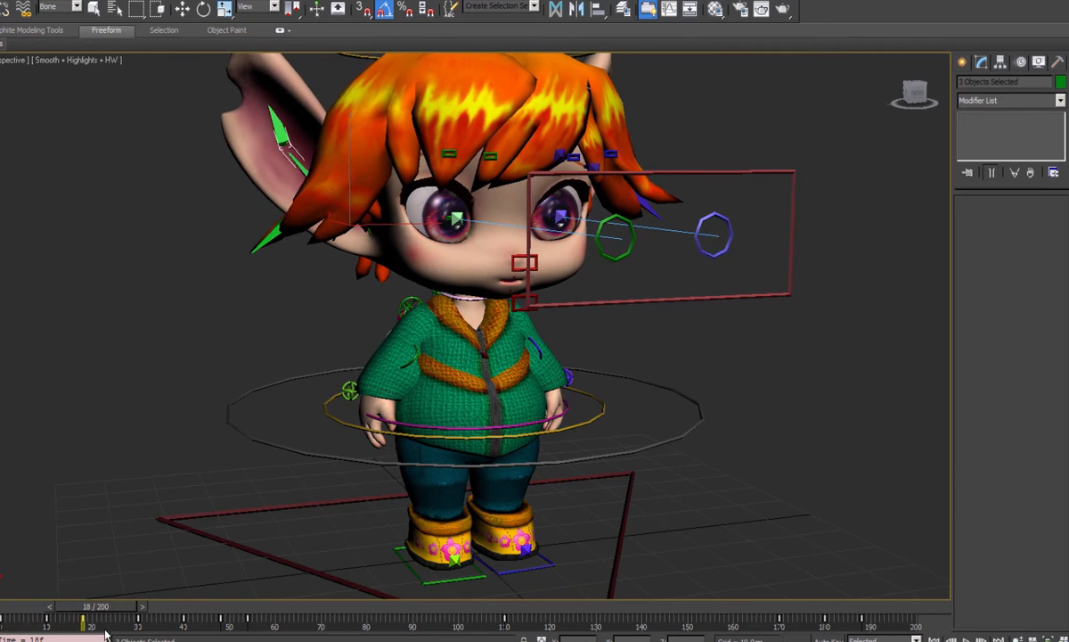
- Try rotating the three selected bones around their shared selection center, and undo the rotation
click(204, 9)
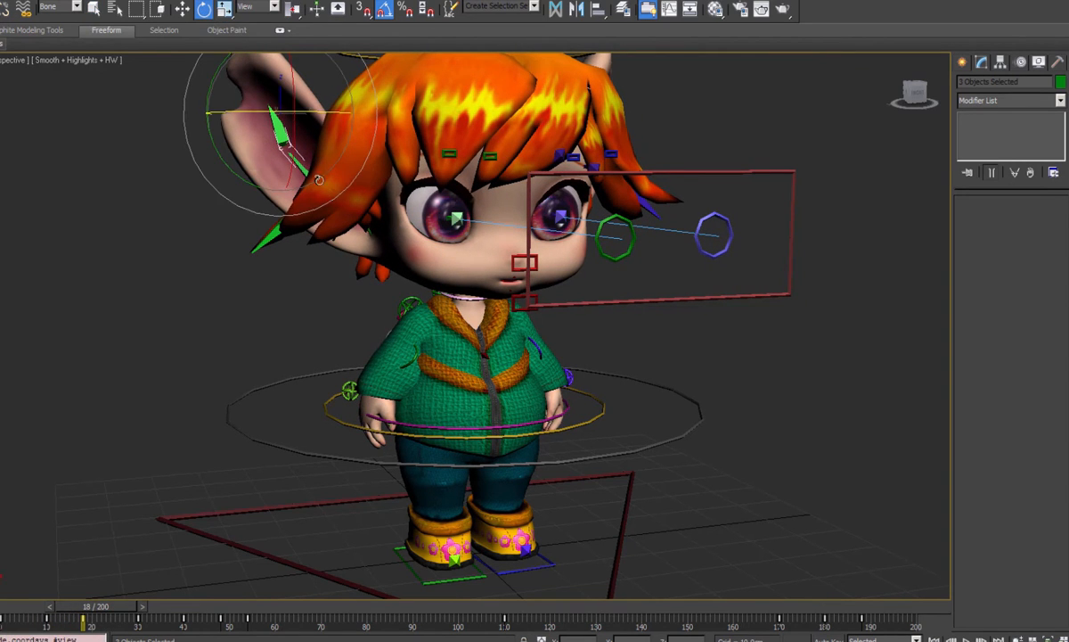
drag(208, 91, 278, 161)
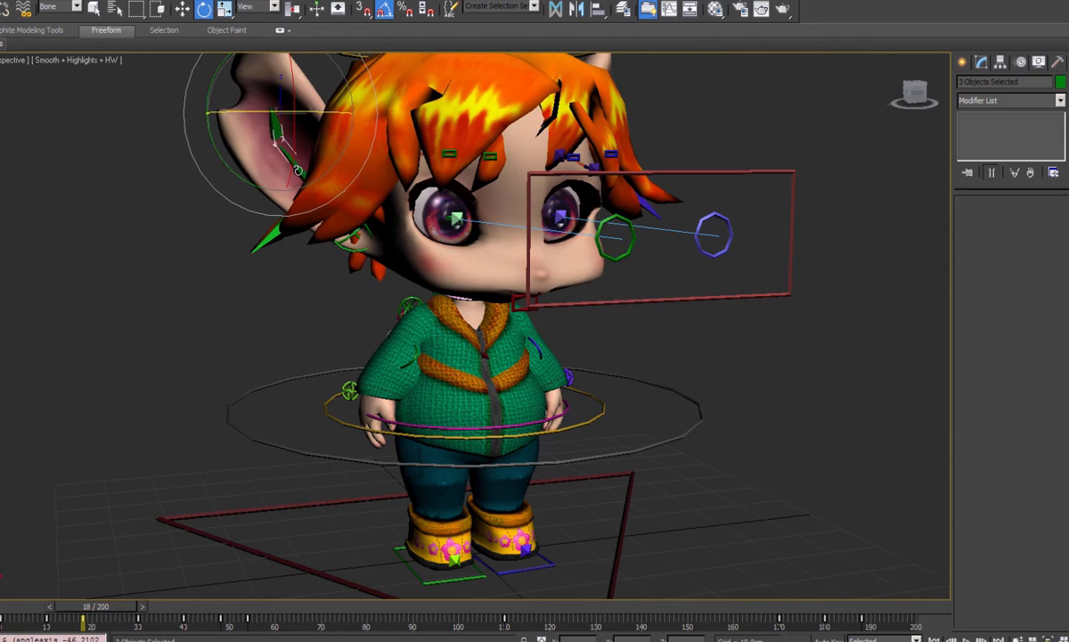
key(ctrl+z)
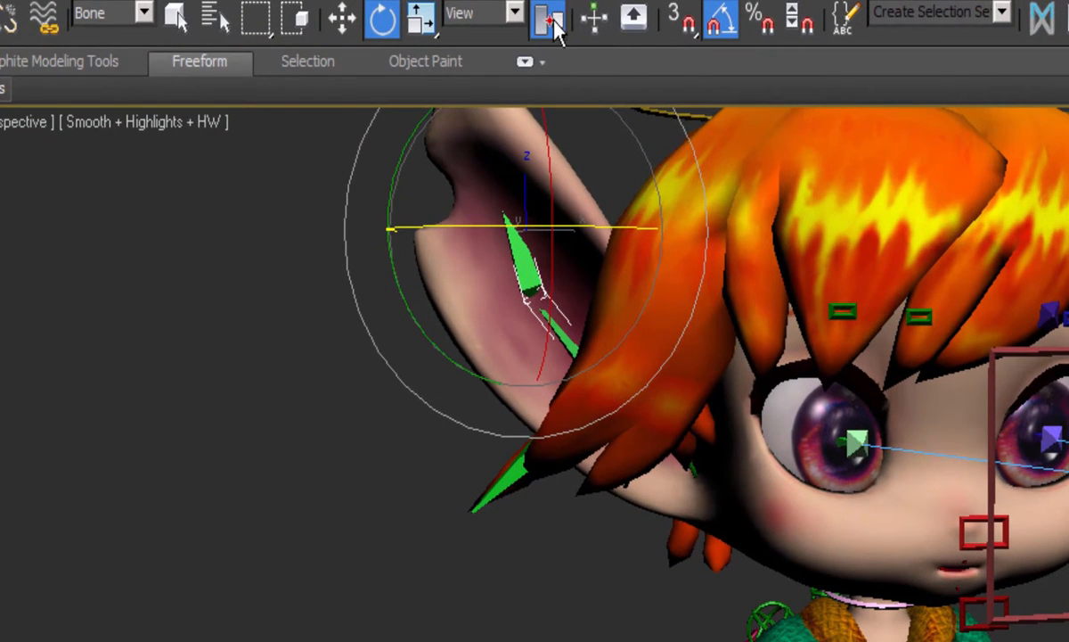
- Switch the transform center to Use Pivot Point Center and advance the animation to frame 54
drag(554, 26, 552, 72)
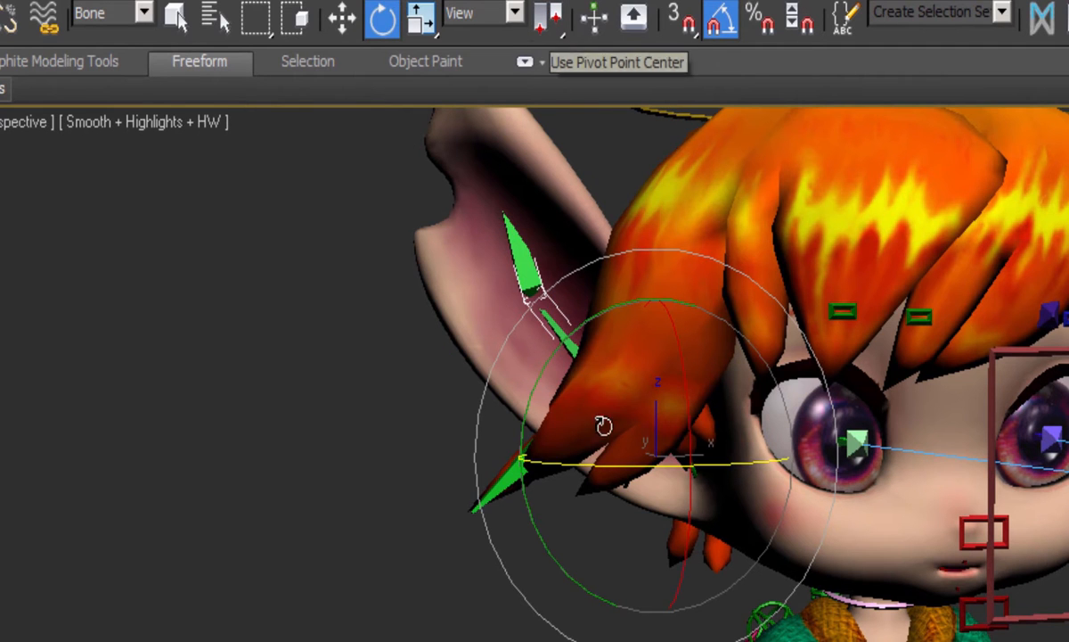
drag(612, 390, 571, 395)
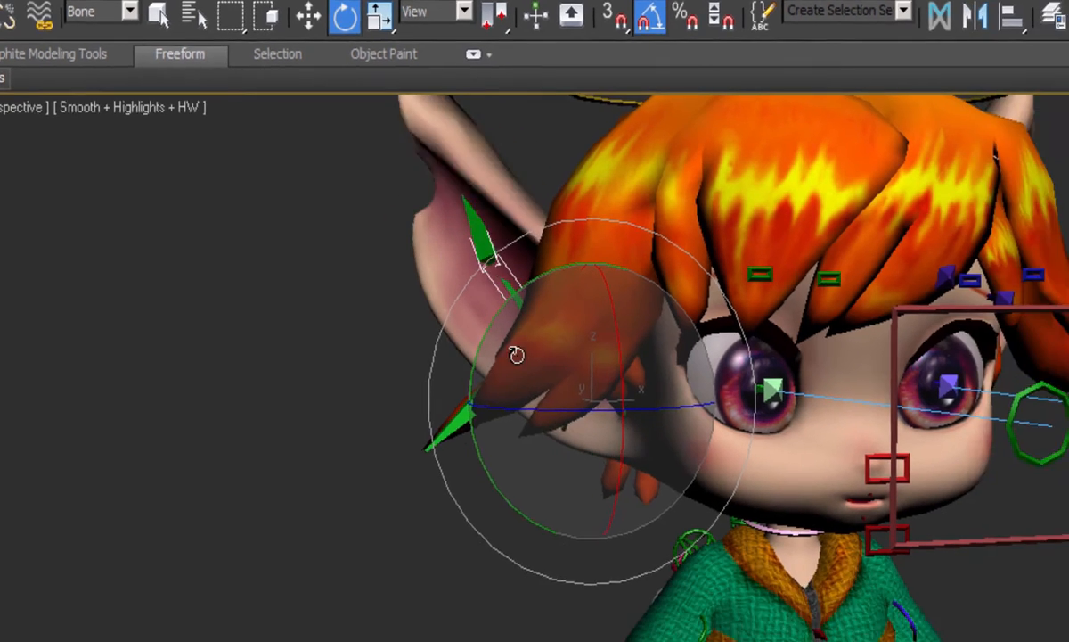
drag(516, 355, 591, 363)
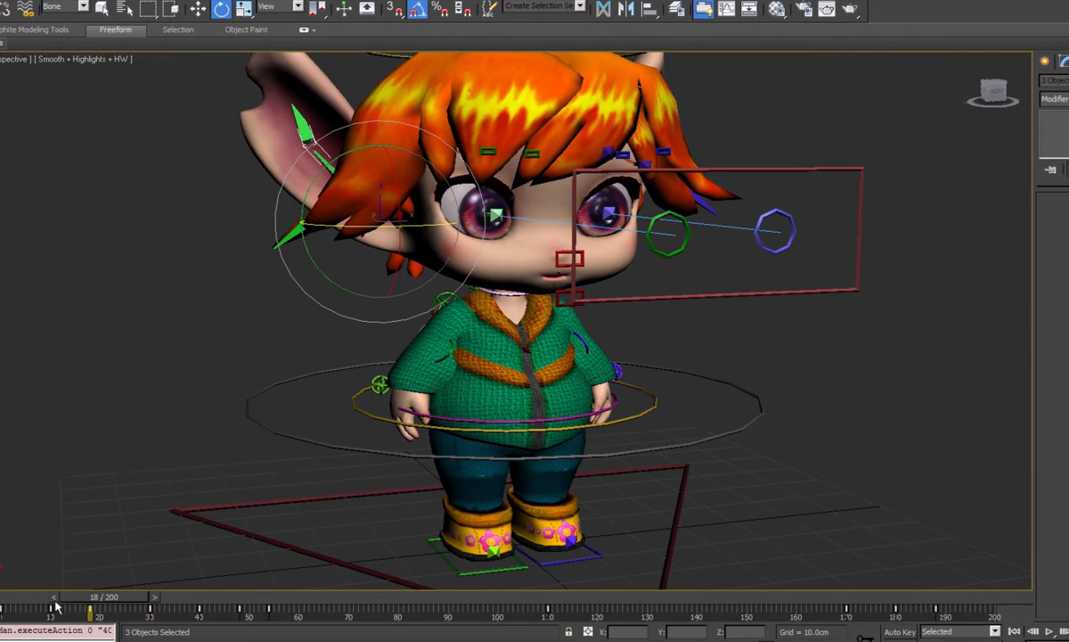
mouse_move(114, 603)
mouse_down()
mouse_move(71, 615)
mouse_move(116, 593)
mouse_up()
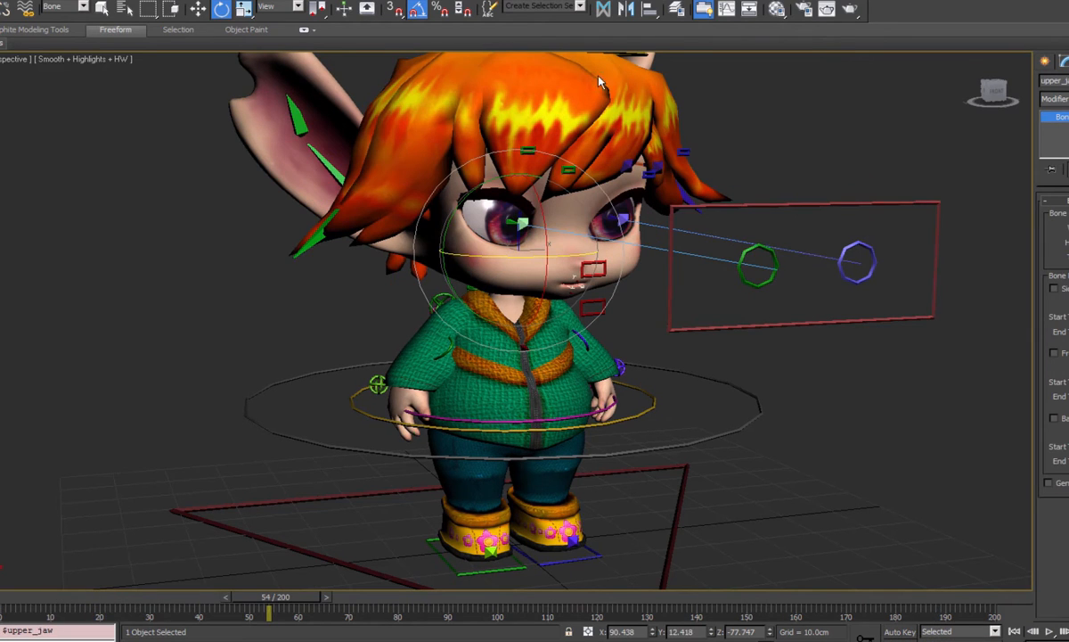
- Set the selection filter to All and open the Morpher modifier of the head mesh to view its channels
click(63, 11)
click(54, 21)
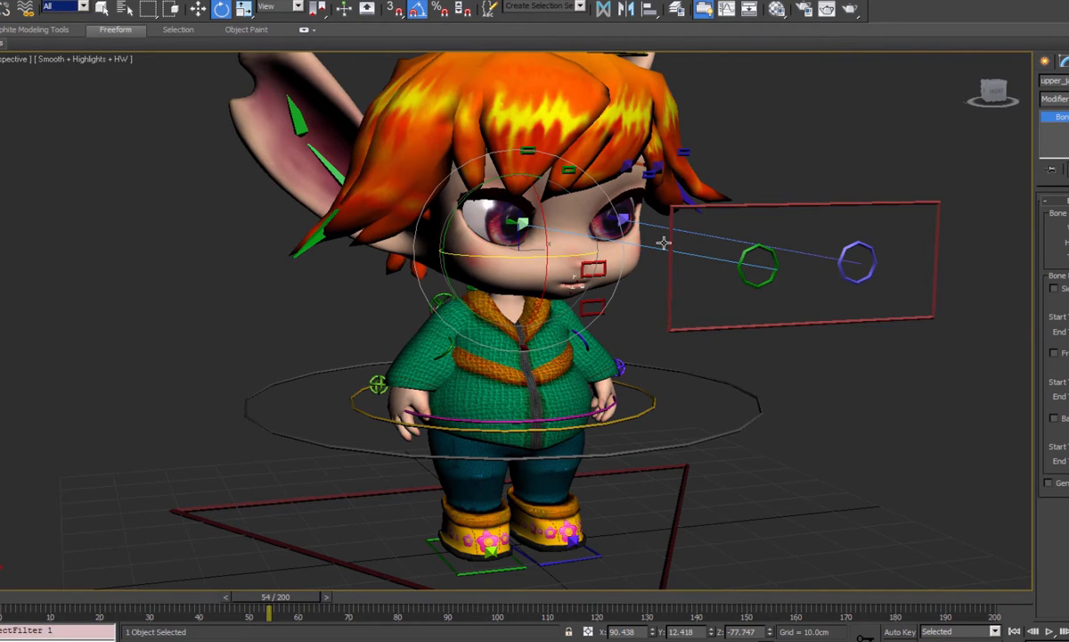
click(569, 236)
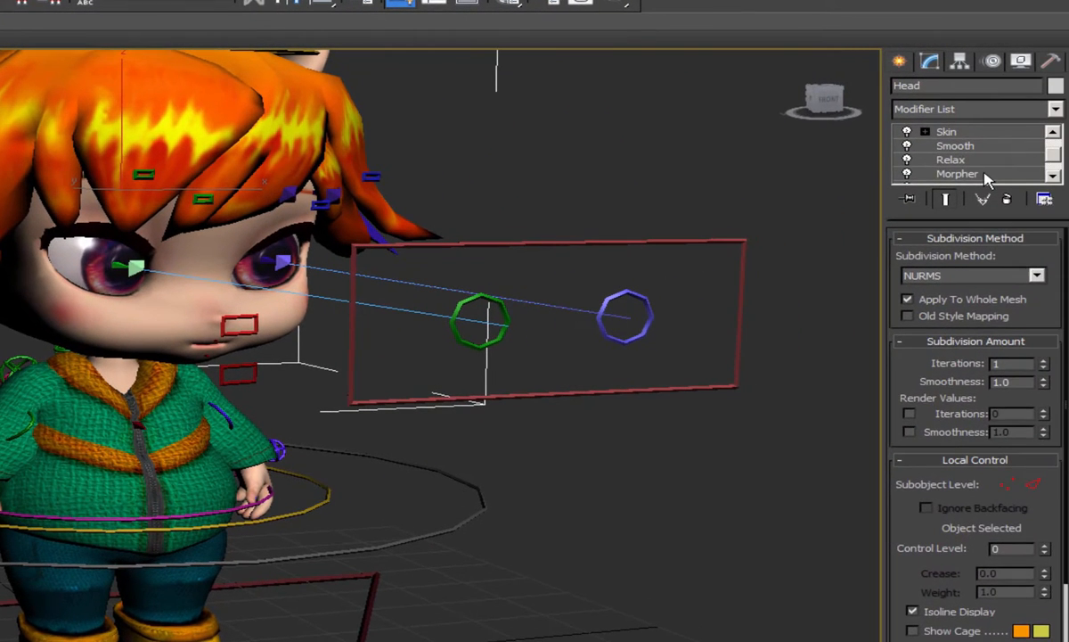
click(1066, 146)
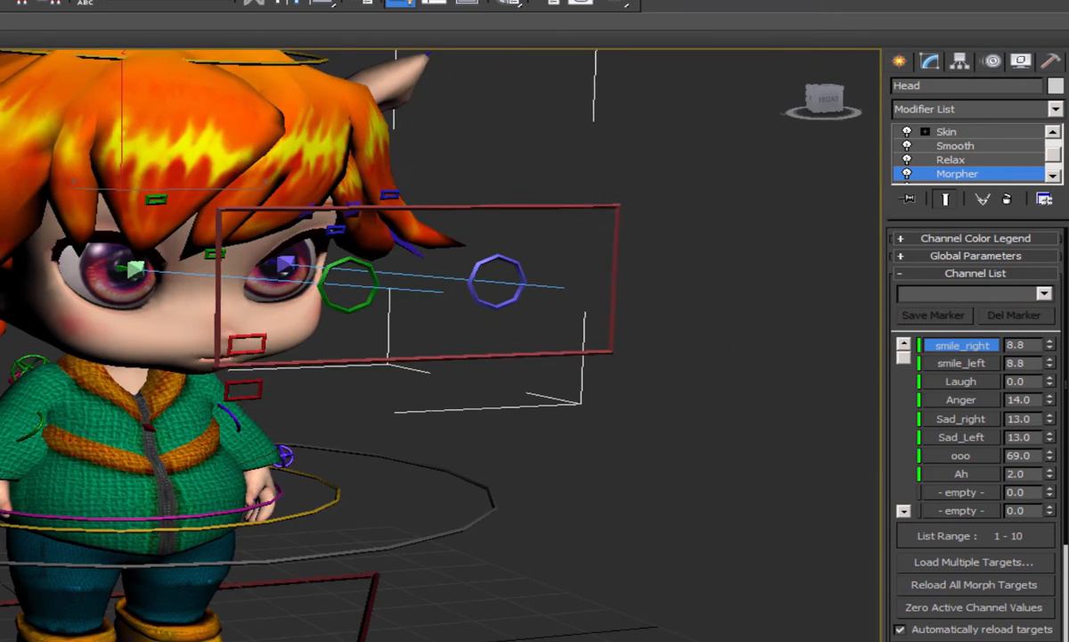
- Try rotating the lower jaw control 10 degrees about its X axis to open the mouth, and undo the test rotations
click(228, 402)
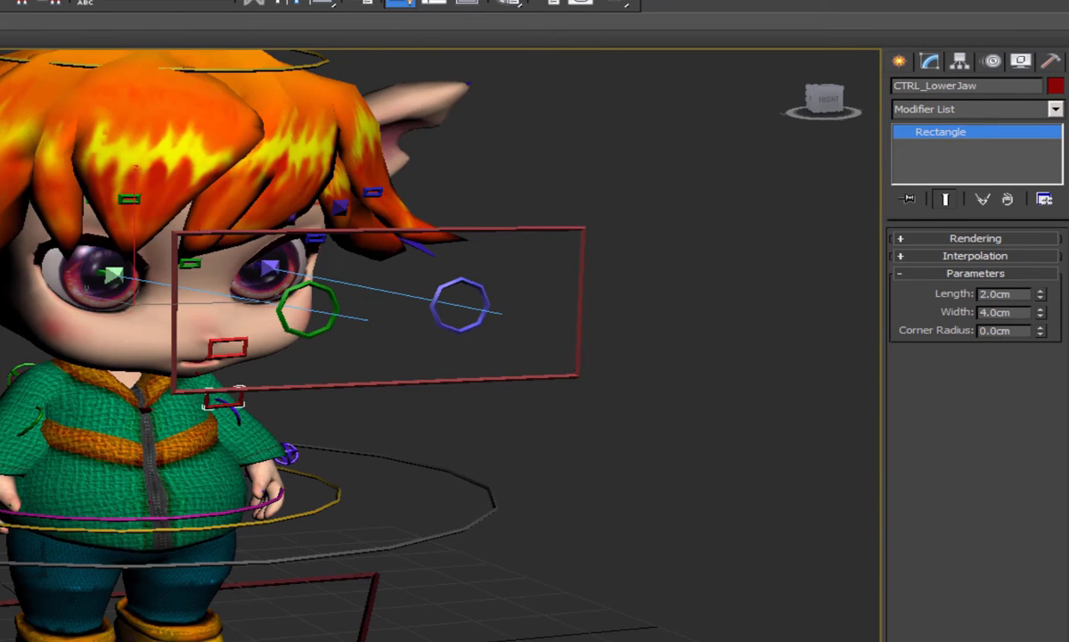
key(w)
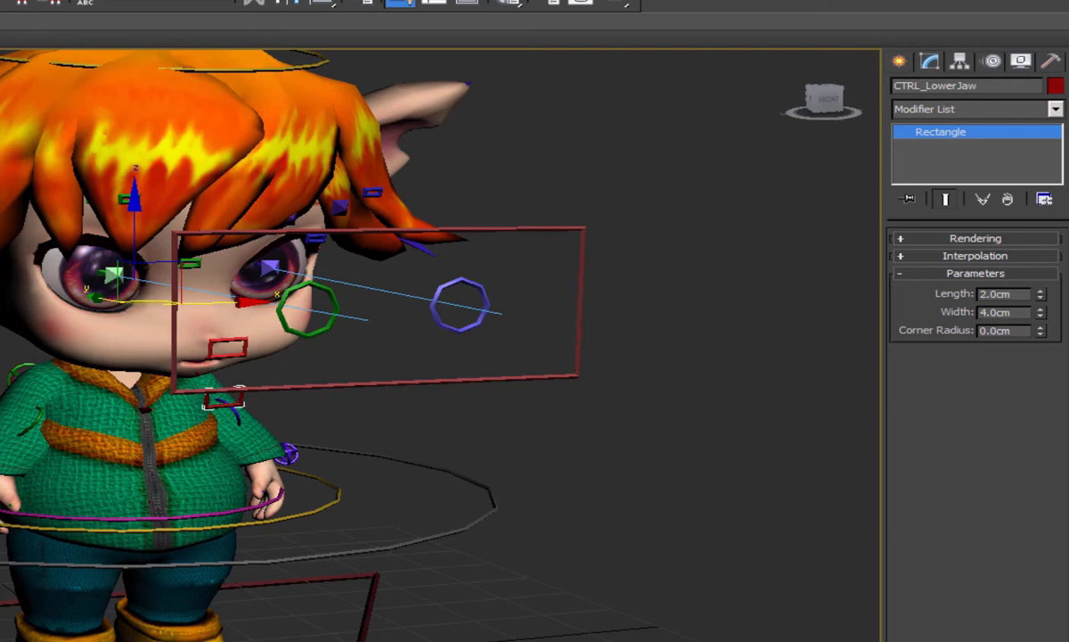
key(e)
drag(155, 219, 163, 244)
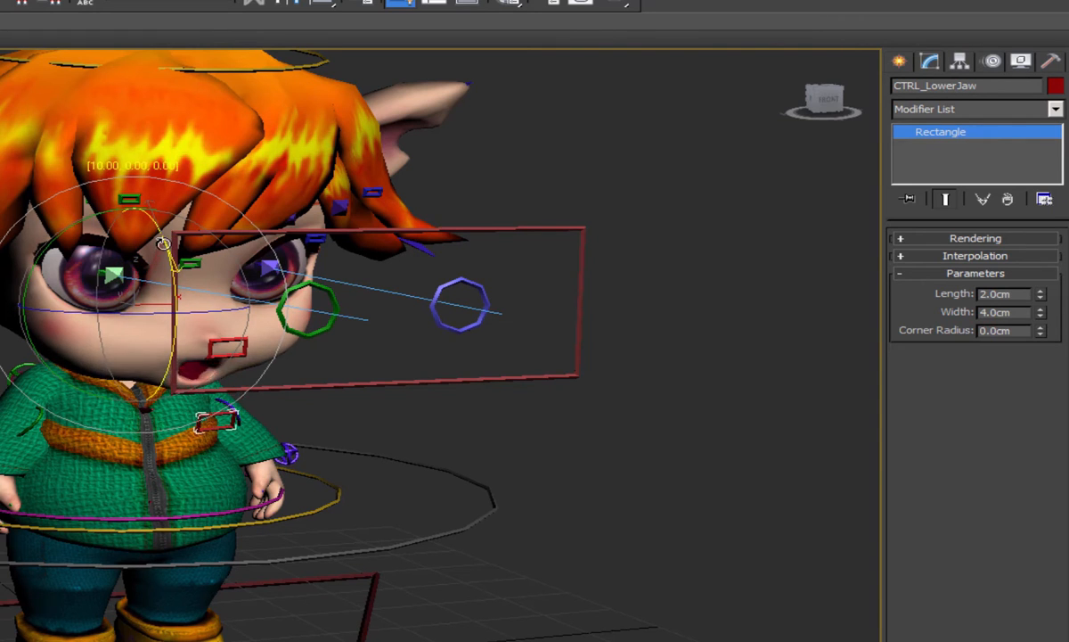
right_click(163, 243)
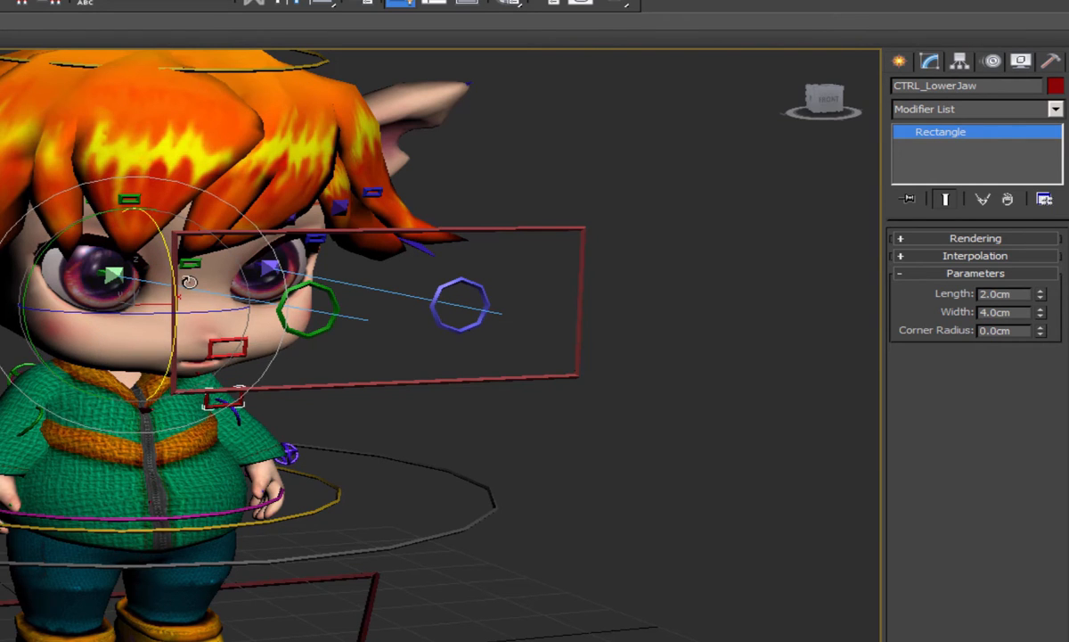
drag(171, 276, 178, 274)
key(ctrl+z)
key(ctrl+z)
key(q)
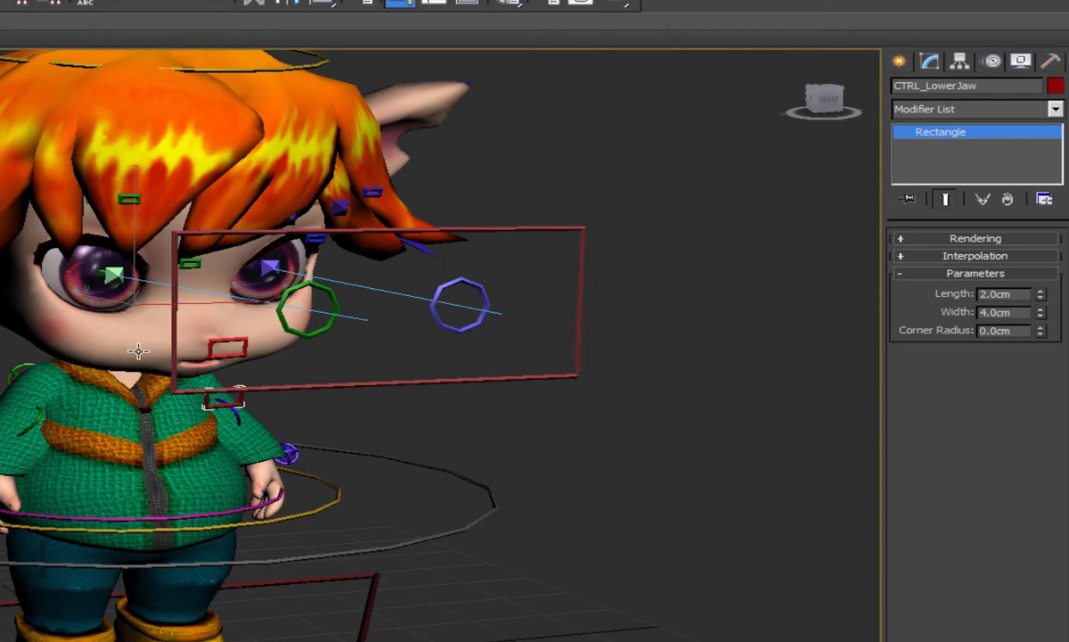
- Play the animation to review the facial motion, testing a rotation of the lower jaw control between playbacks
click(139, 352)
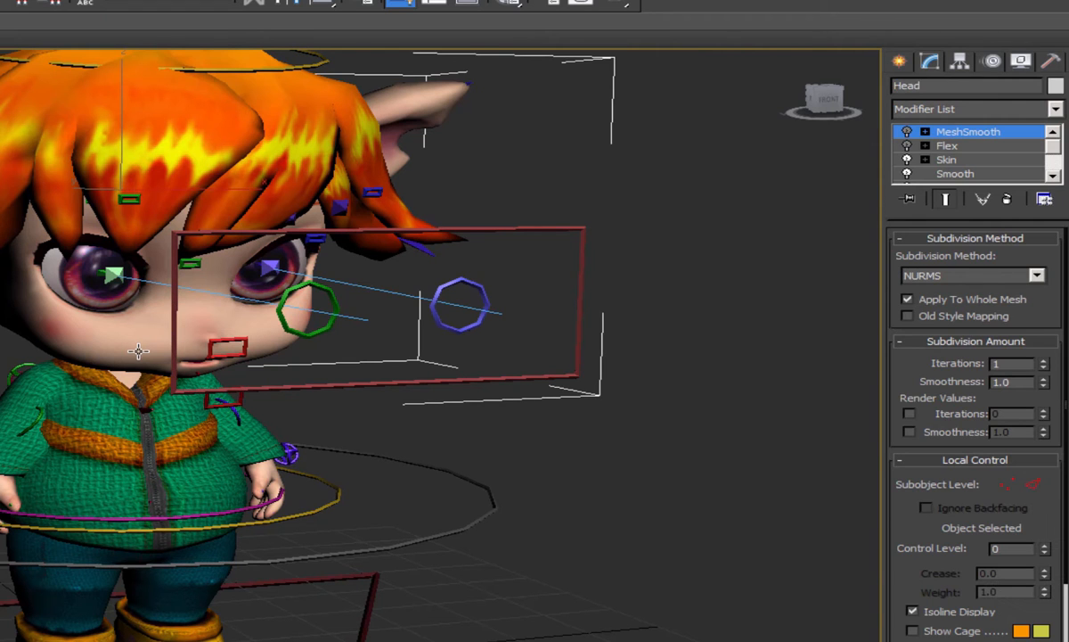
key(slash)
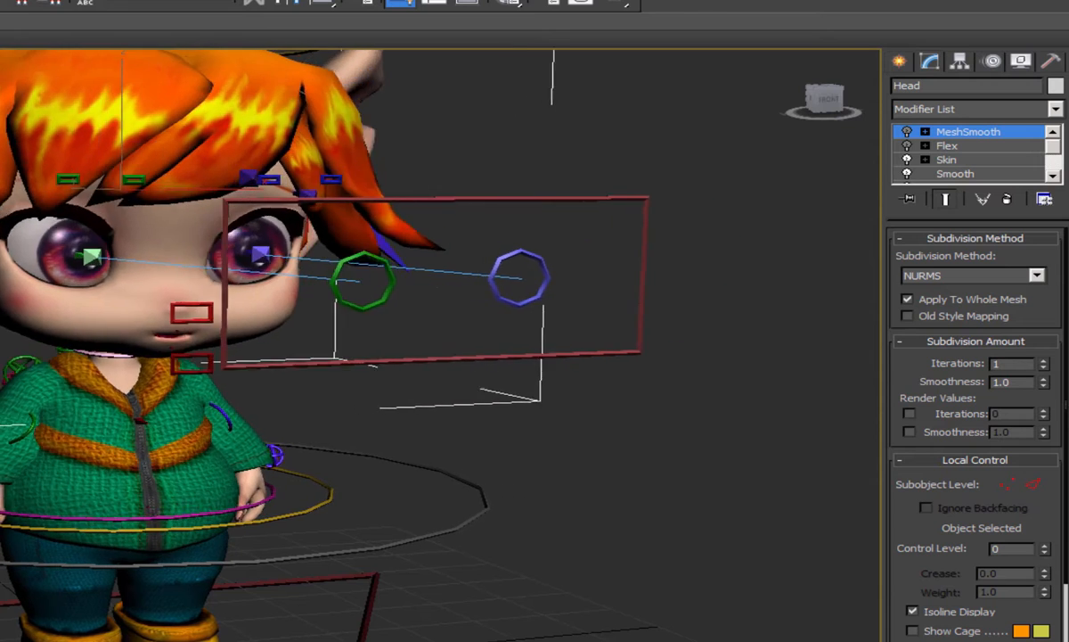
click(237, 367)
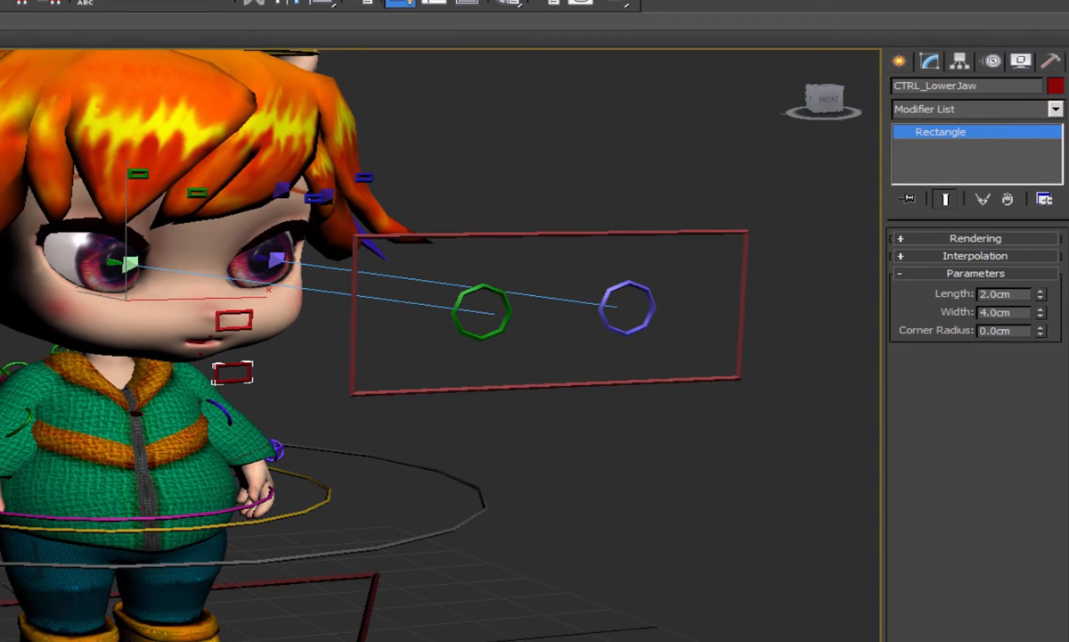
key(e)
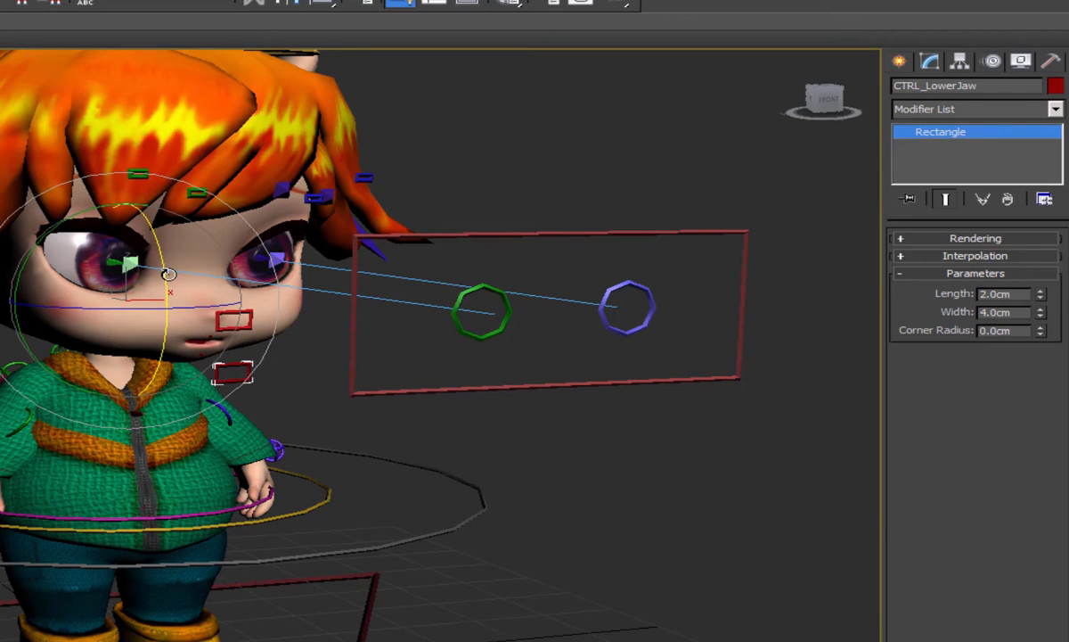
drag(168, 275, 168, 286)
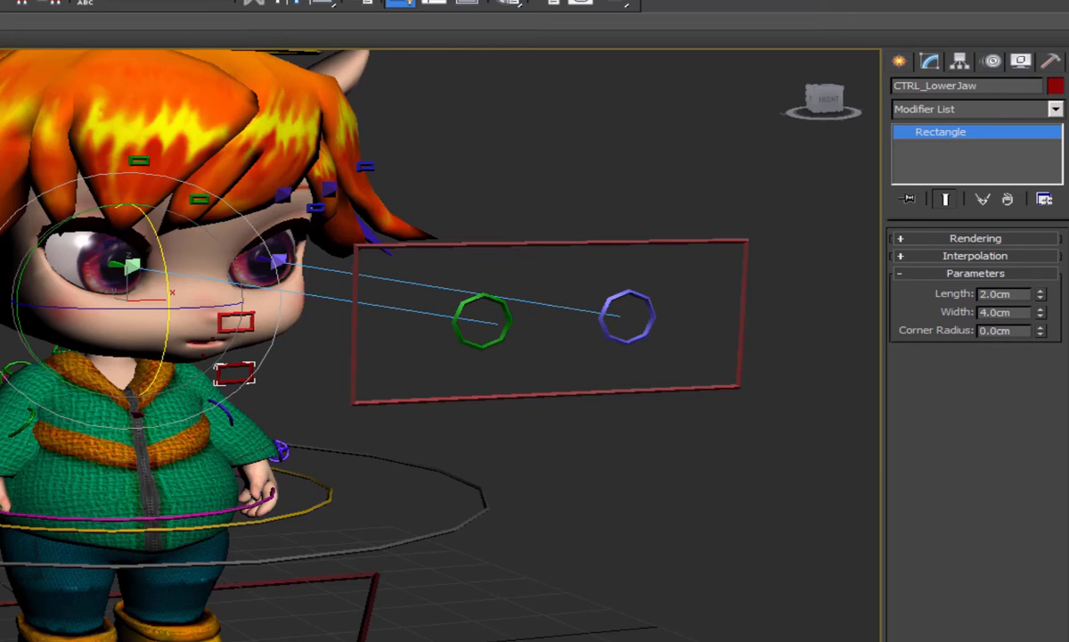
key(slash)
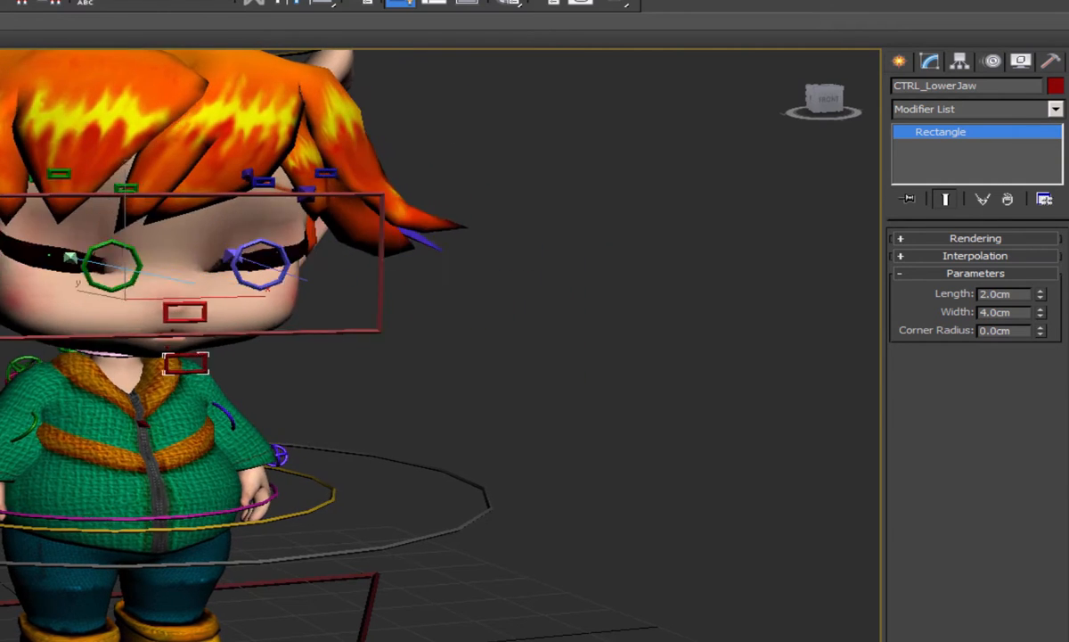
- Inspect the hair mesh modifiers, test the head control's Hair_LeftRight attribute, undo the test, and play the animation
click(206, 198)
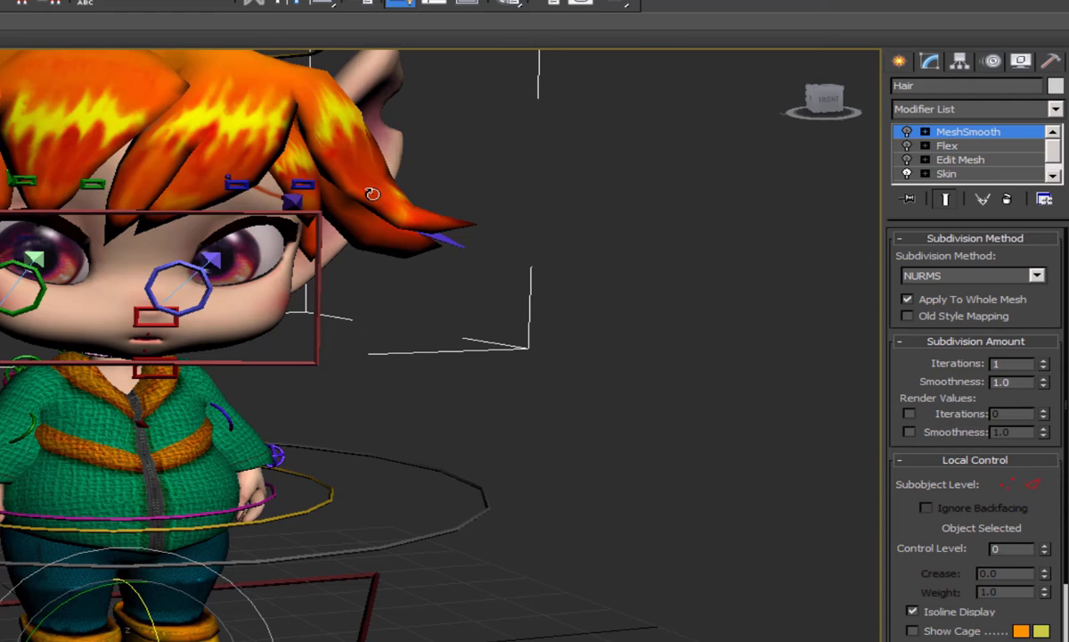
middle_drag(252, 54, 268, 84)
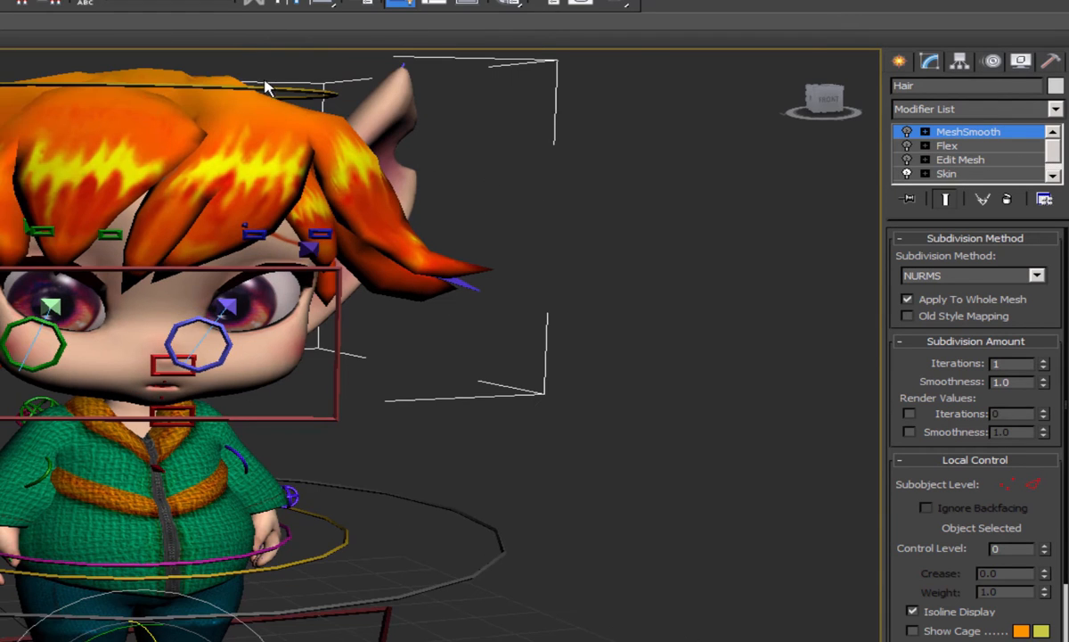
click(277, 89)
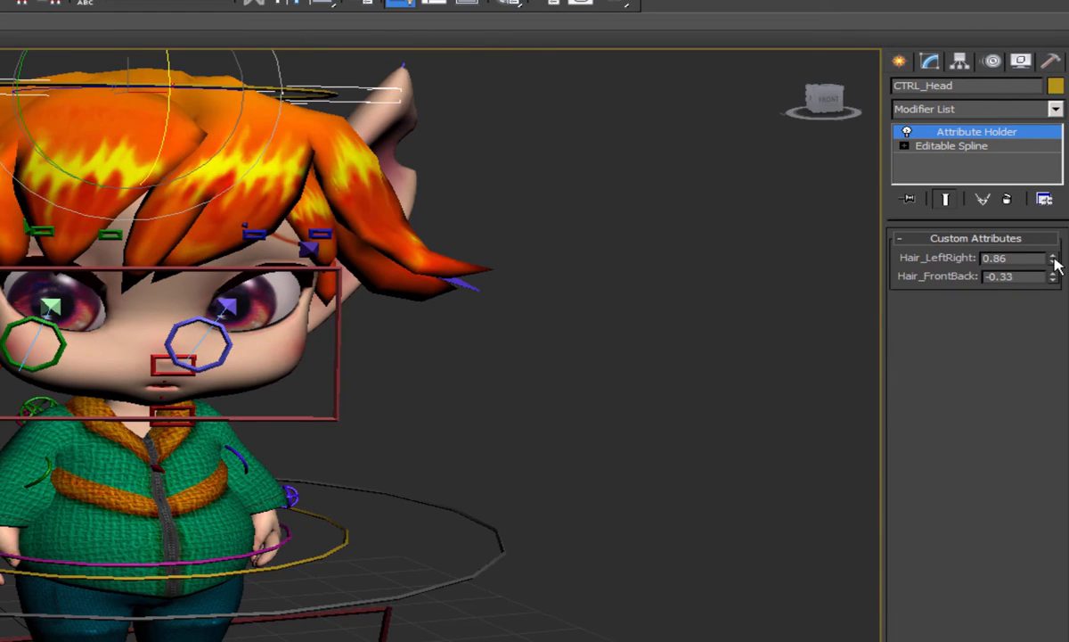
mouse_move(1053, 258)
mouse_down()
mouse_move(1054, 248)
mouse_move(1054, 257)
mouse_up()
key(ctrl+z)
key(slash)
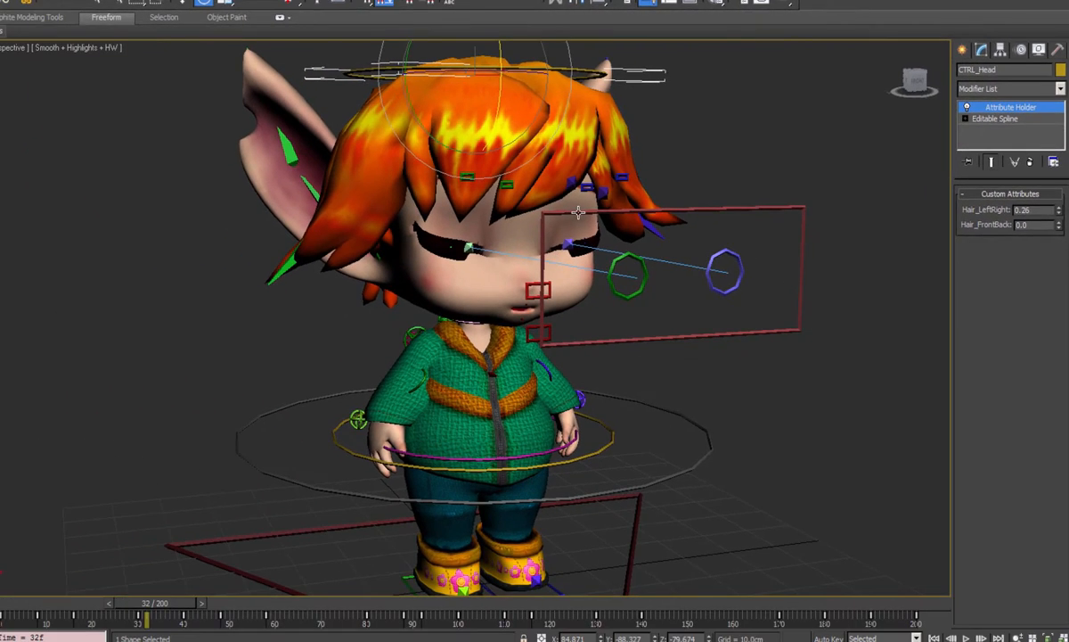
- Select the eyes control, try LeftBot_Lid at 22.3 at frame 32, and undo the test
click(423, 237)
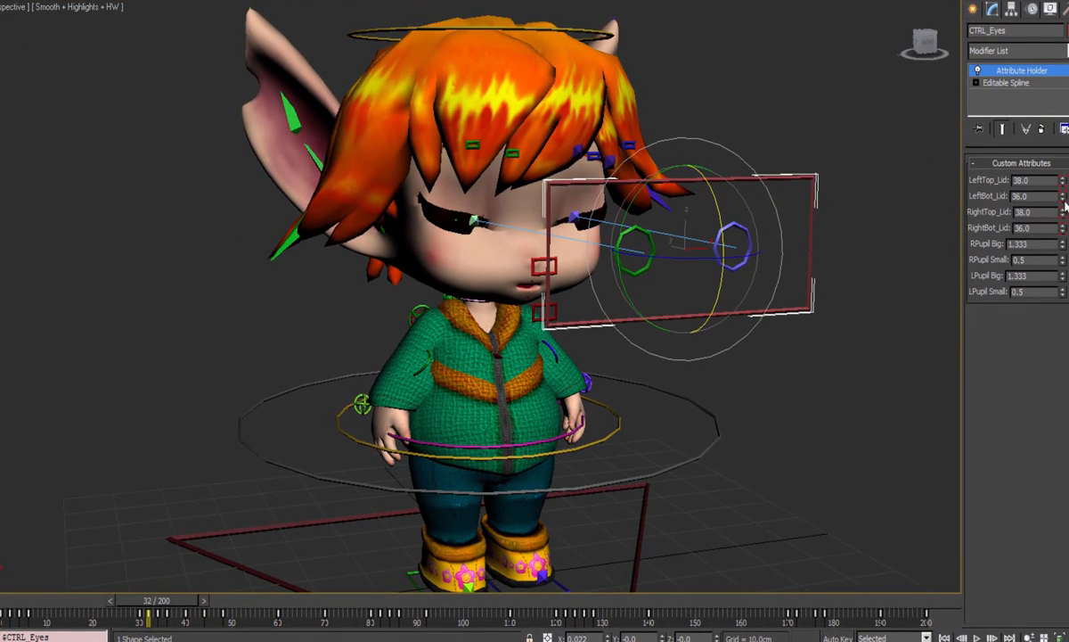
drag(1065, 203, 1056, 303)
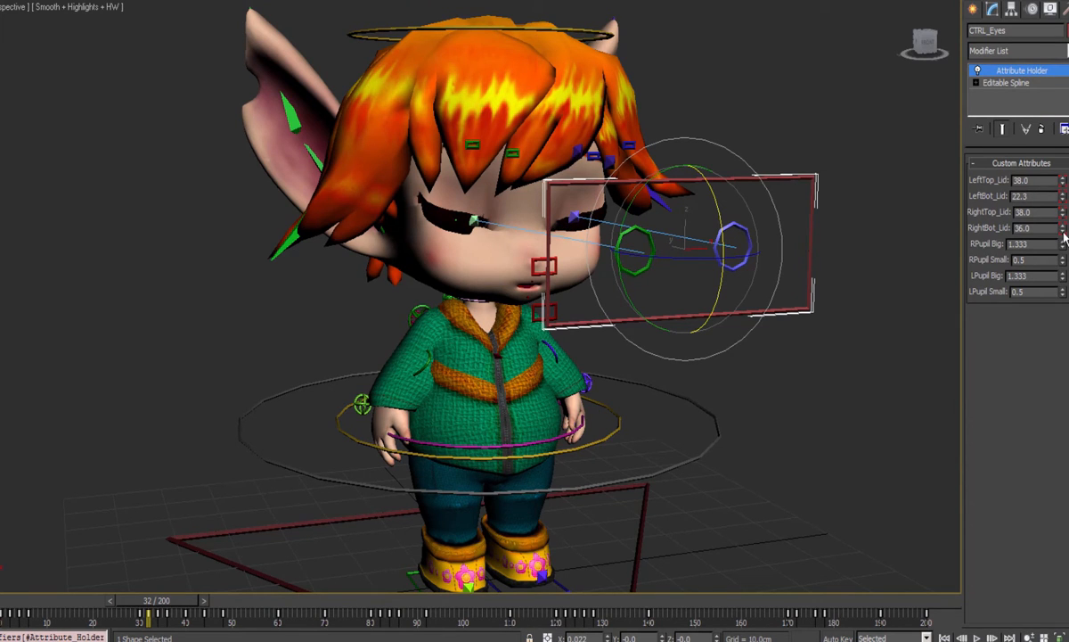
key(ctrl+z)
- Turn on Auto Key, set LeftBot_Lid to 22.6 at frame 32, and adjust RightBot_Lid on the eyes control
key(n)
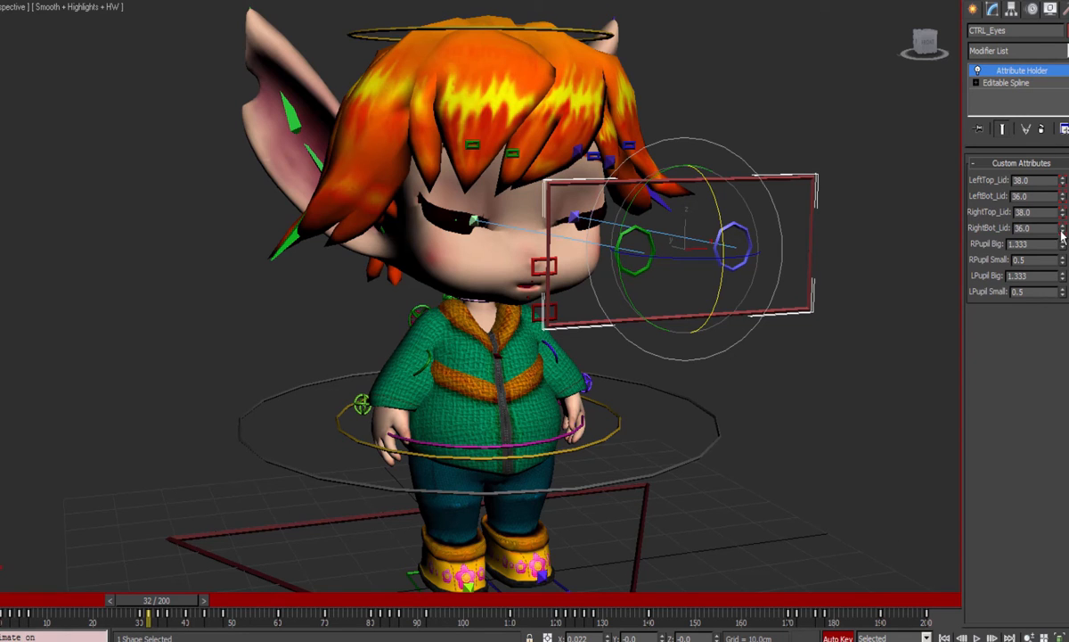
drag(1063, 201, 1049, 308)
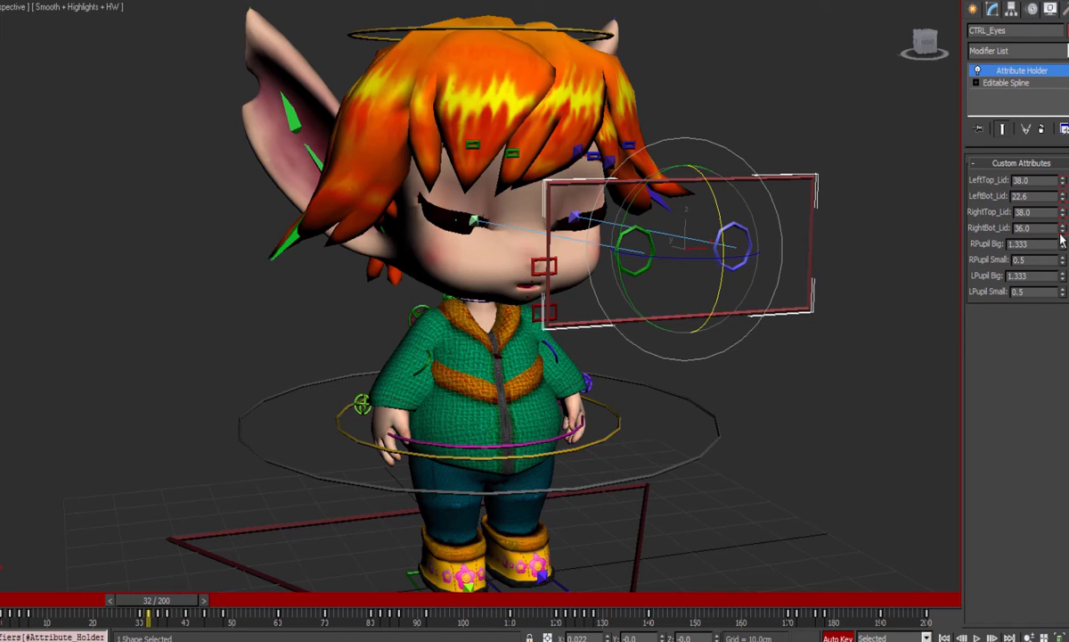
drag(1065, 233, 1063, 245)
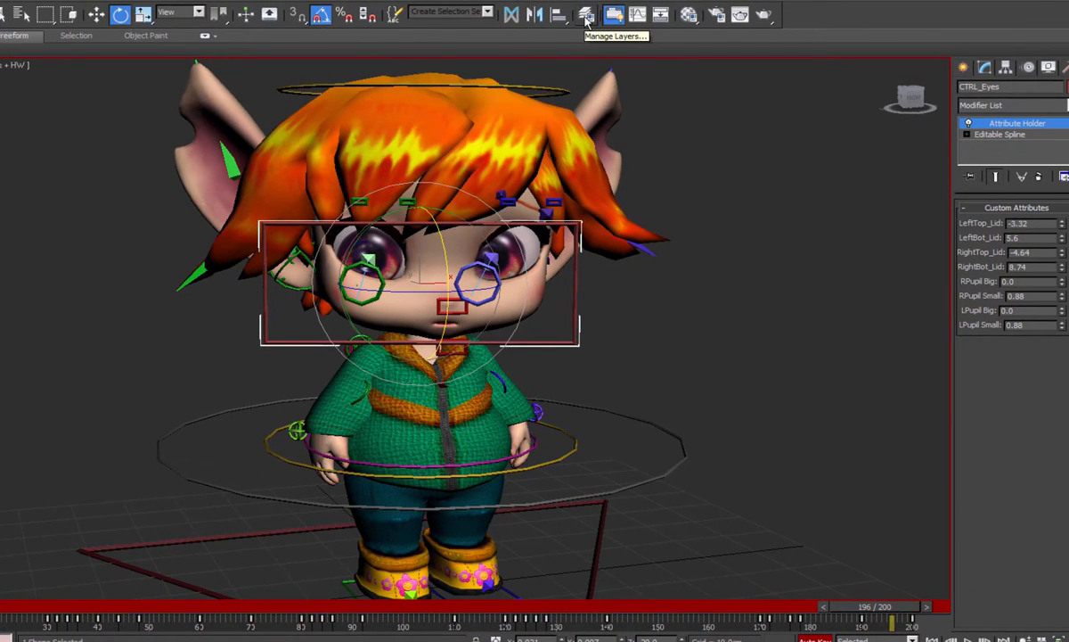
- Open the Curve Editor for the eyes control and switch to the head control to review its animation curves
click(638, 16)
drag(496, 96, 475, 193)
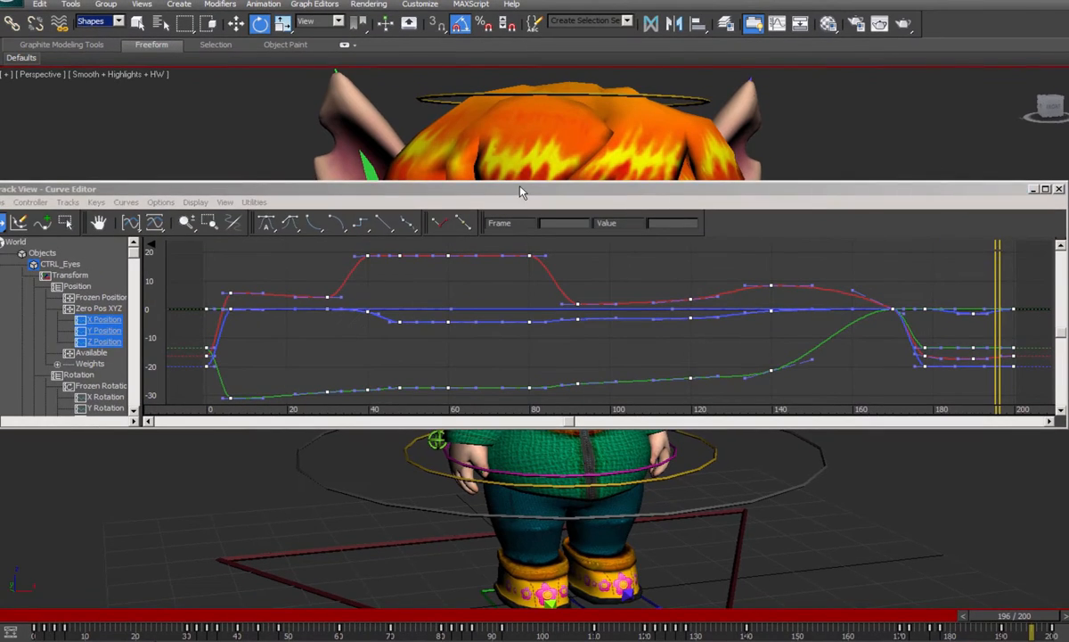
drag(382, 179, 419, 571)
drag(99, 76, 807, 534)
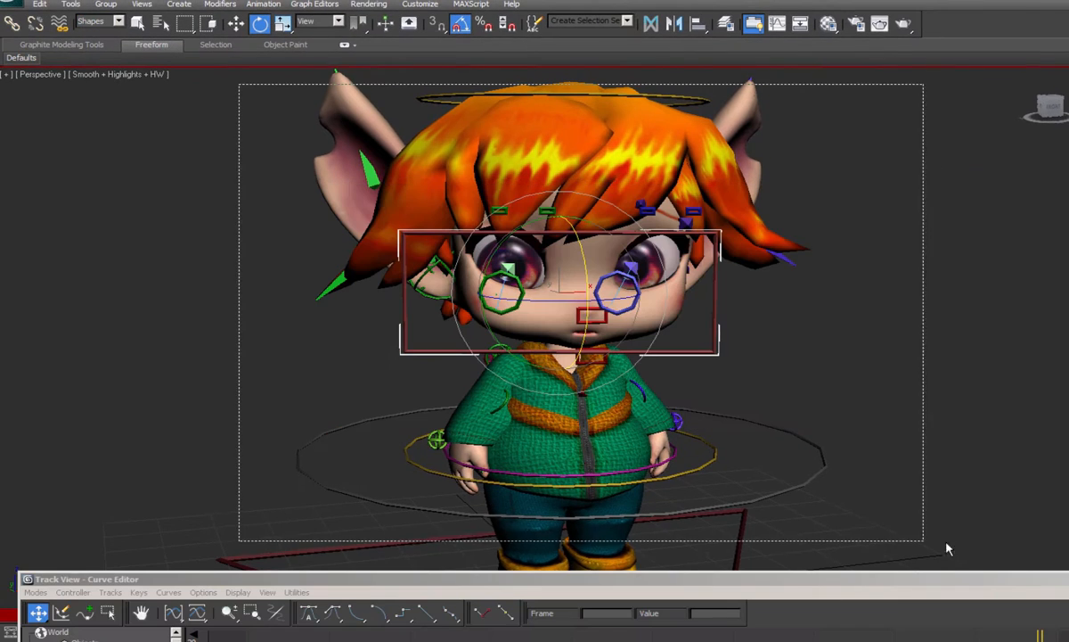
drag(947, 548, 974, 567)
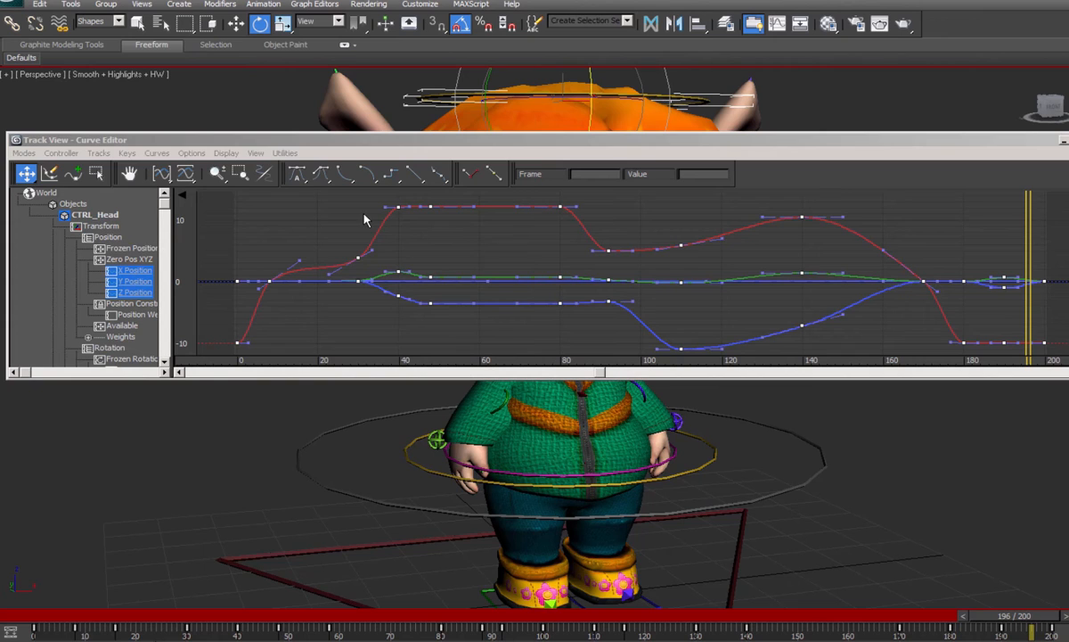
drag(209, 193, 1066, 367)
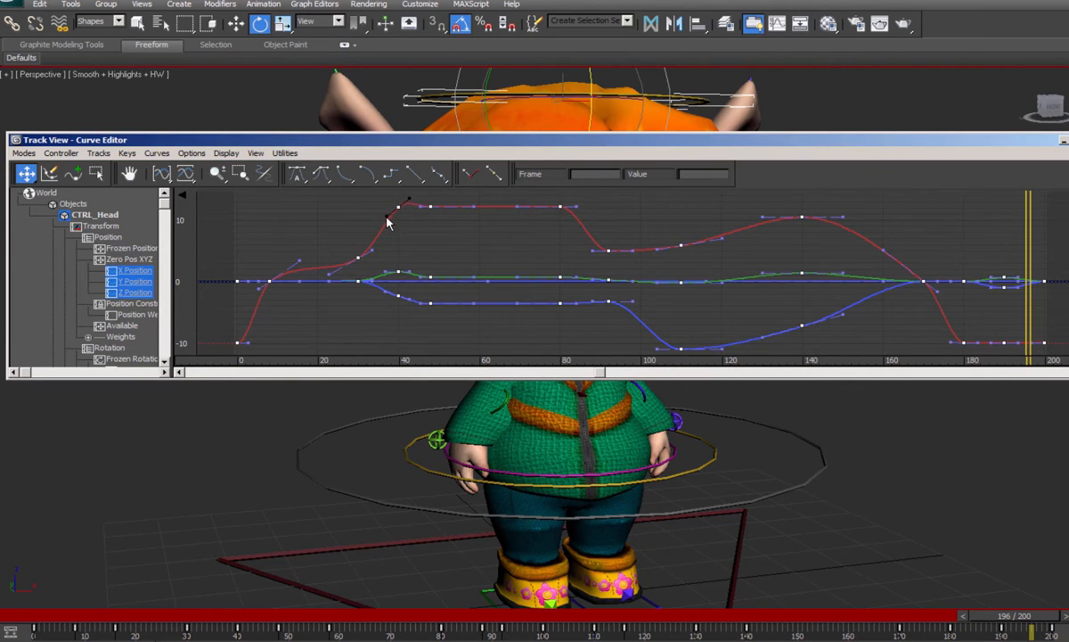
- Try adjusting the frame 40 key and its tangent on the head control's red curve, and undo the change
click(400, 218)
drag(399, 218, 398, 208)
key(ctrl+a)
drag(385, 209, 389, 212)
key(ctrl+z)
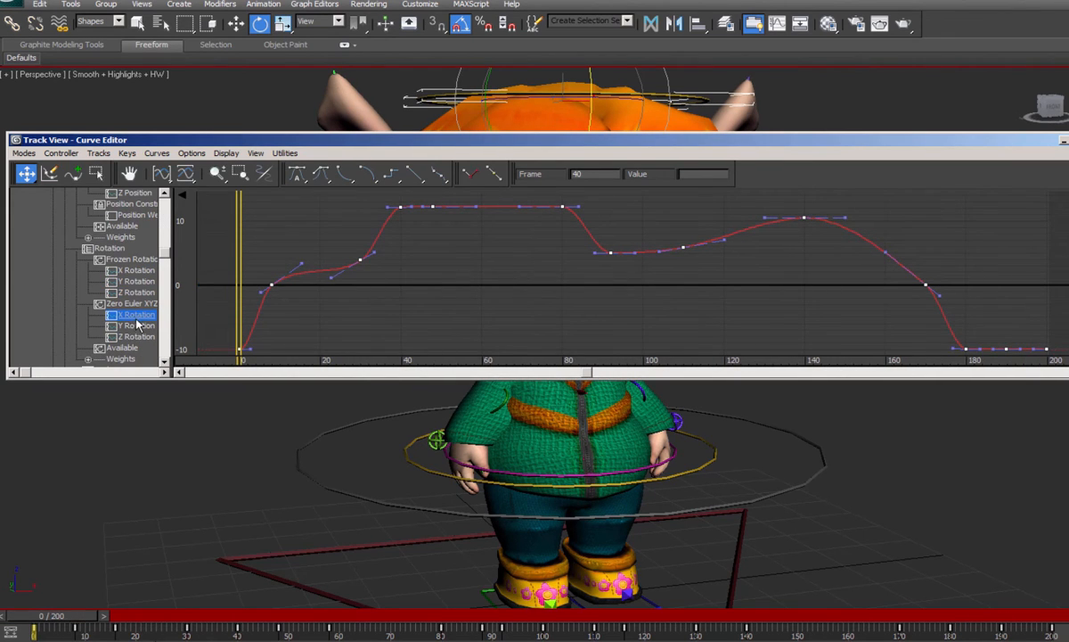
- Show the head control's Zero Euler Y Rotation curve and inspect its keys at frames 40 and 92
click(132, 326)
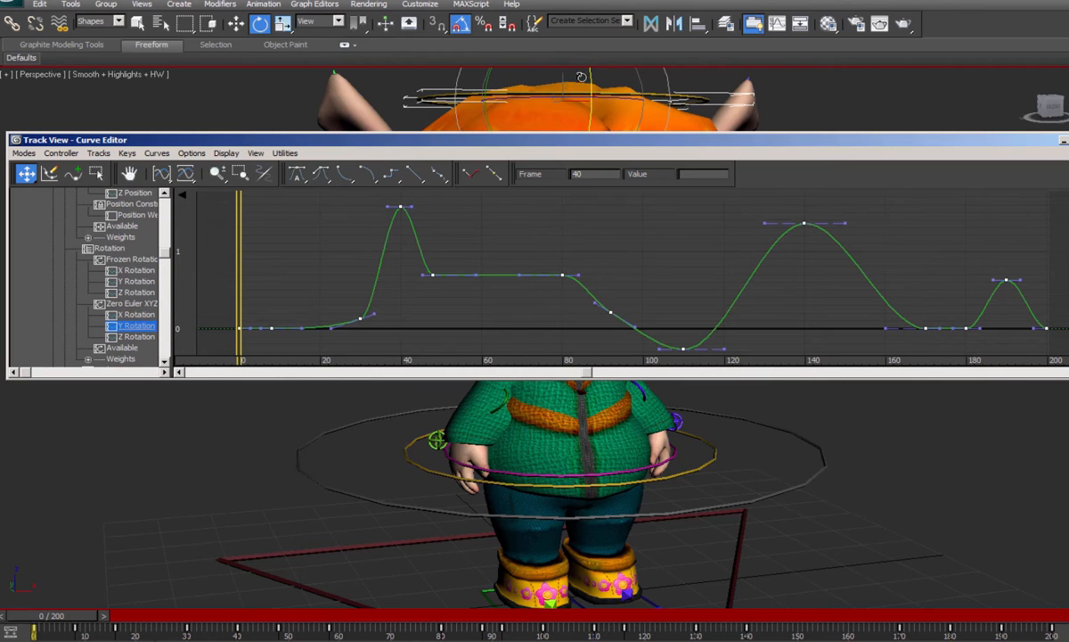
mouse_move(403, 208)
mouse_down()
mouse_move(399, 279)
mouse_move(403, 209)
mouse_up()
click(611, 312)
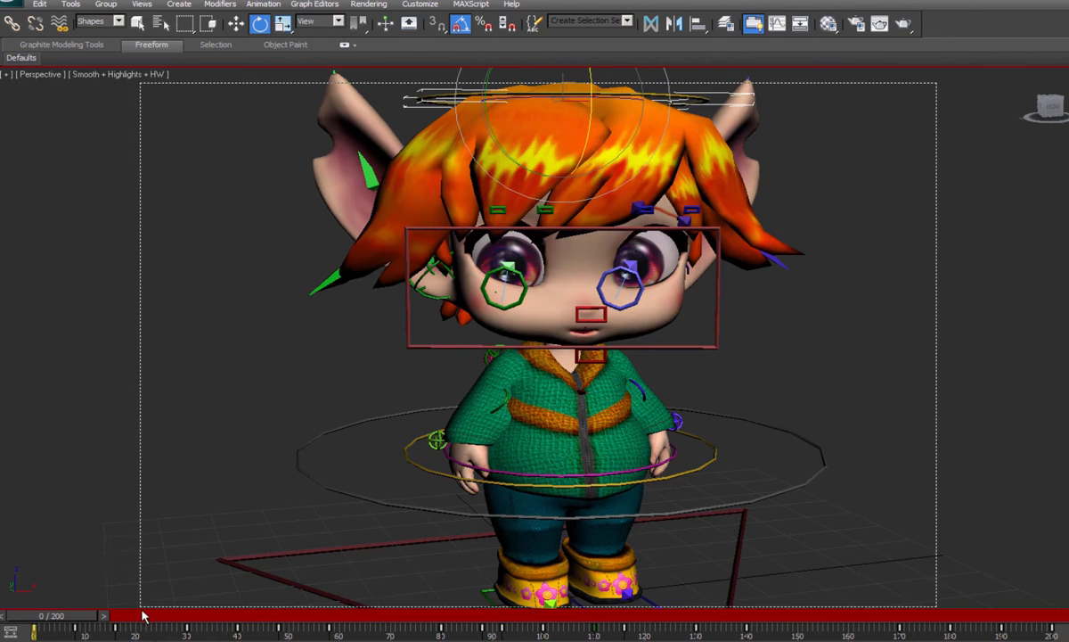
- Select all rig controls and open the Curve Editor to view their curves together
key(ctrl+a)
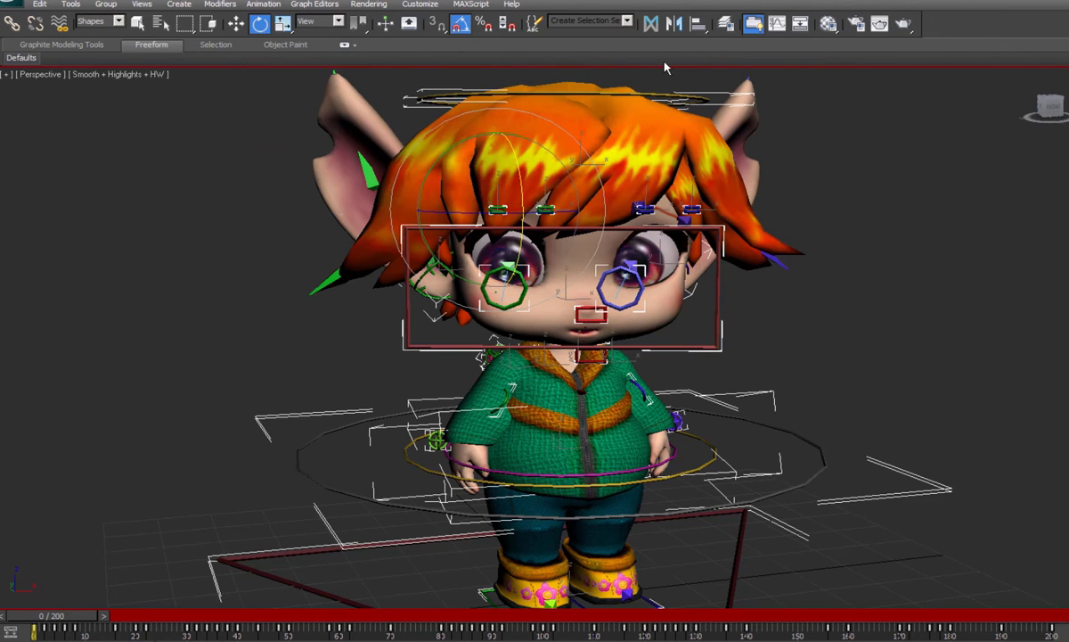
click(777, 25)
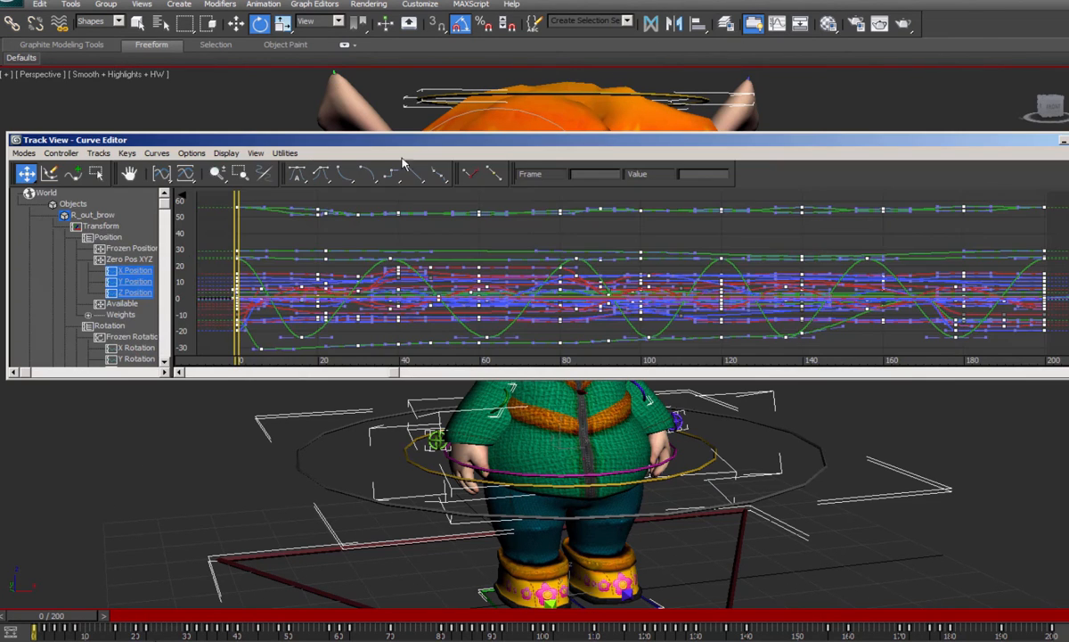
drag(189, 139, 189, 105)
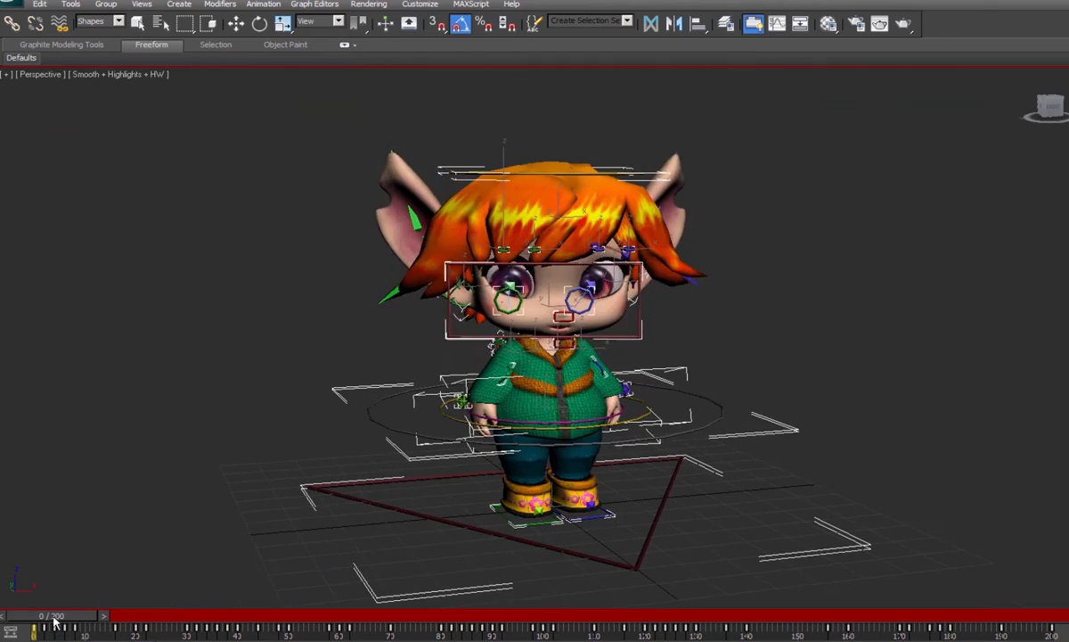
- Scrub the animation to frame 200 and open the render setup to examine the output size and file output settings
drag(53, 621, 1049, 631)
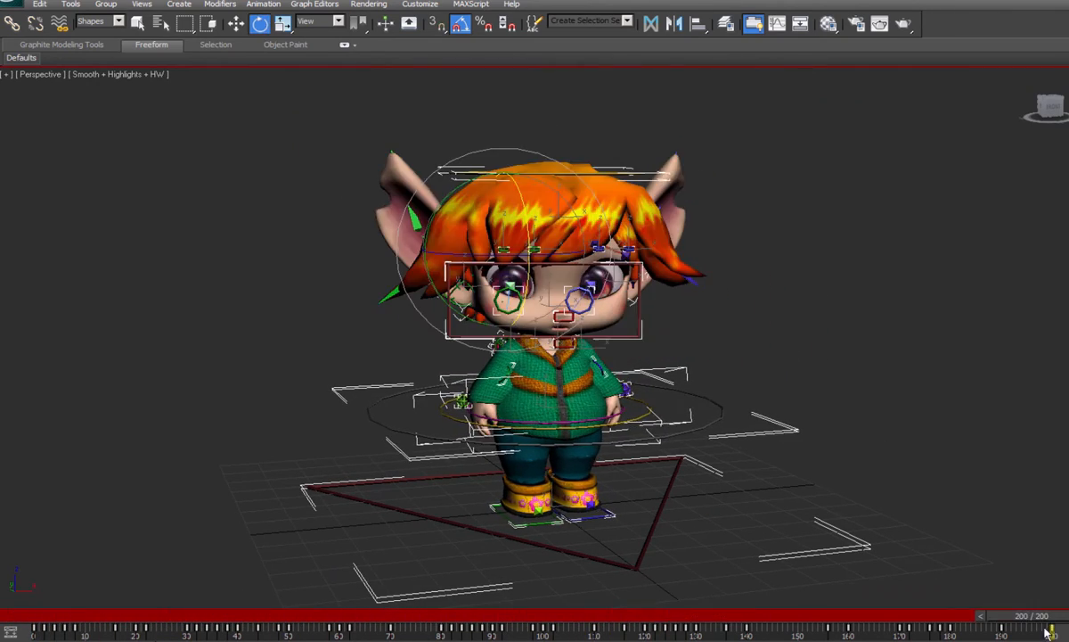
click(374, 5)
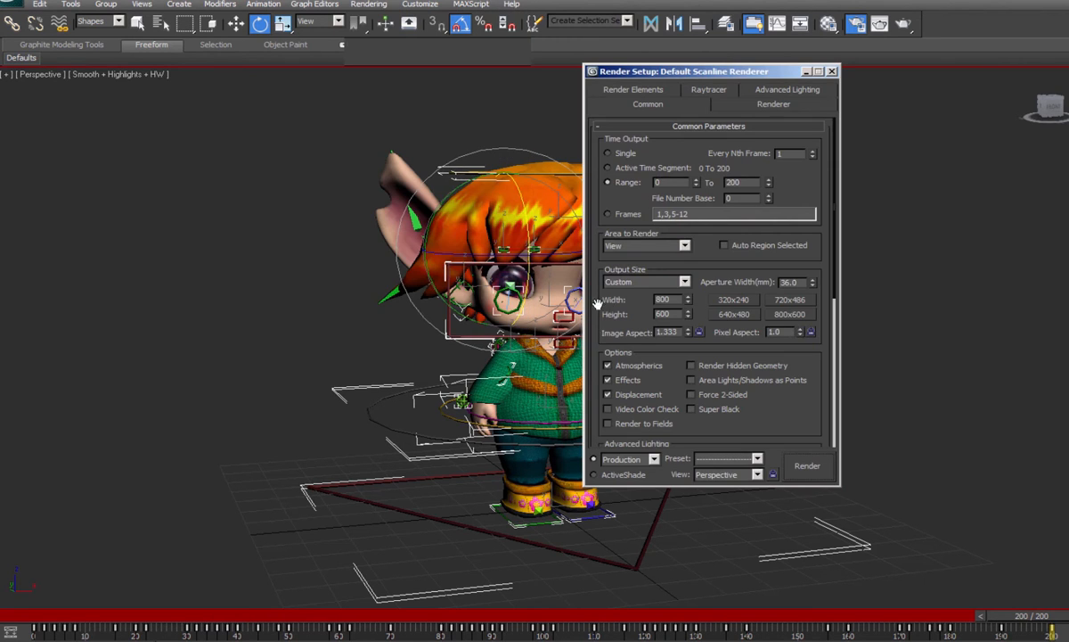
click(680, 298)
scroll(644, 303, down, 5)
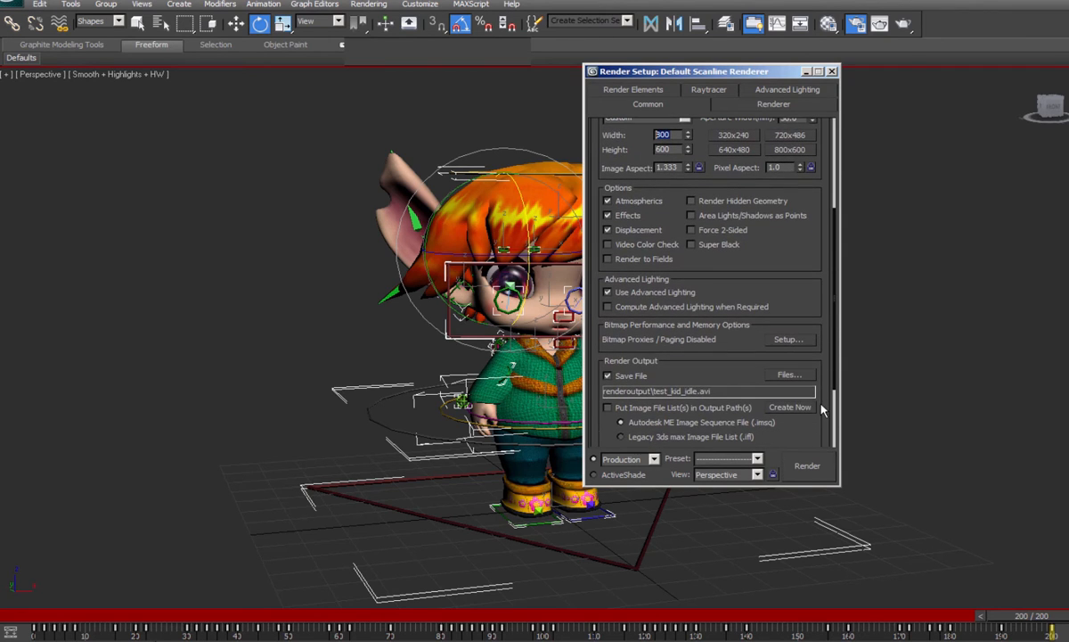
- Review the render output file formats, including PNG, and the frame range option, and close the render setup
click(788, 375)
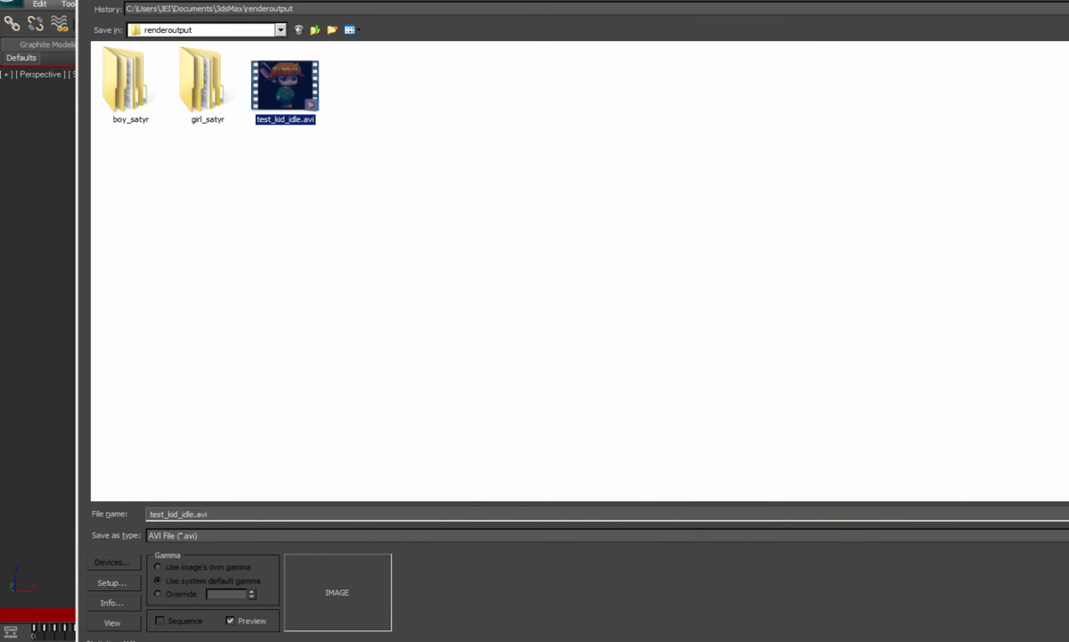
click(999, 534)
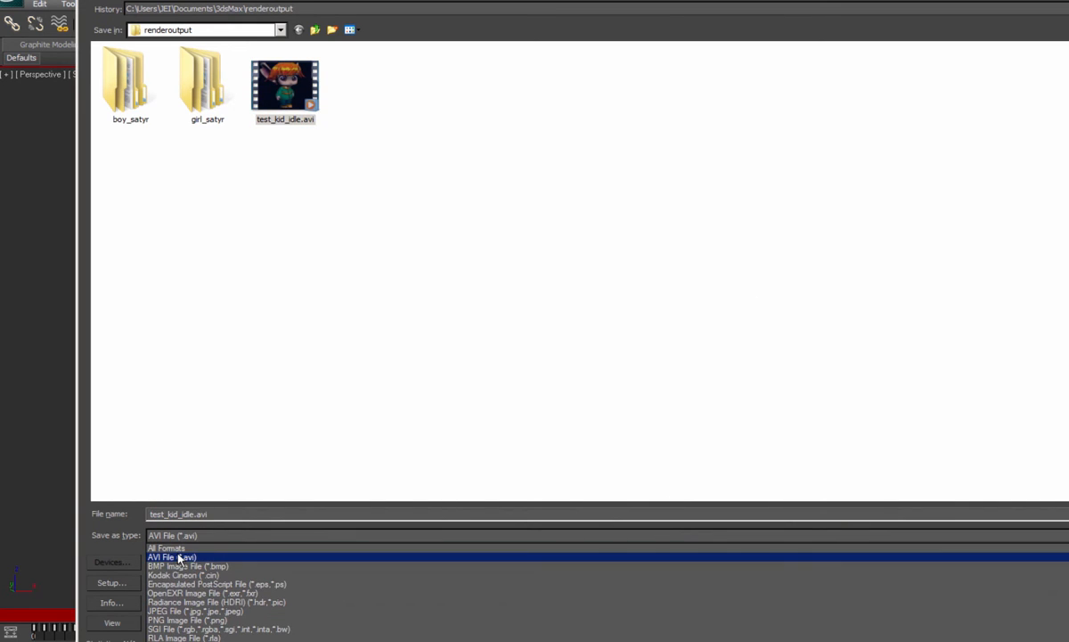
click(187, 620)
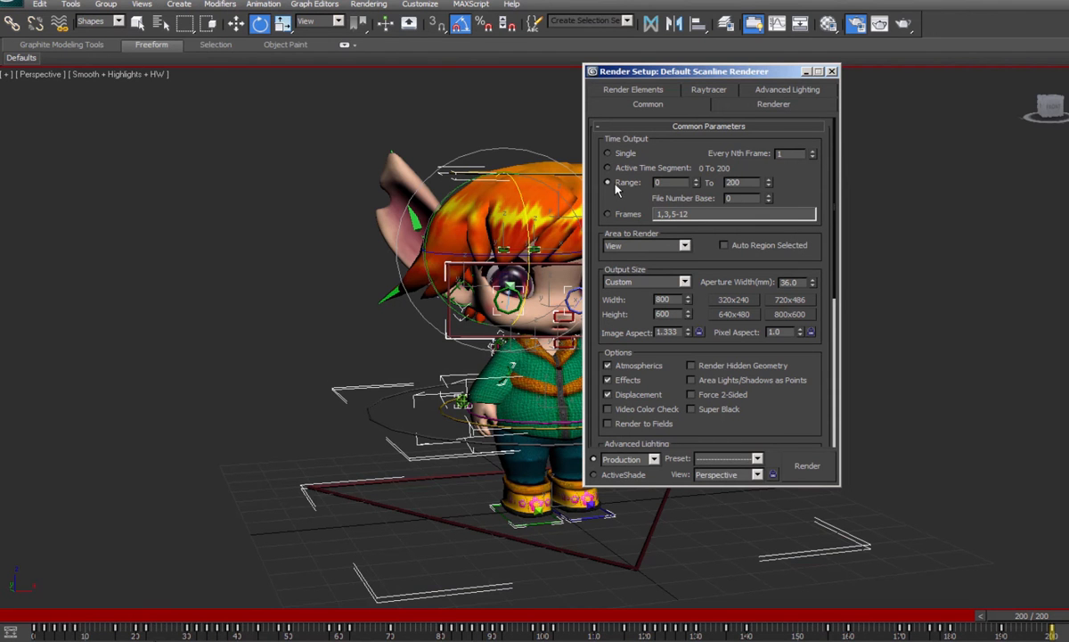
click(608, 183)
click(832, 71)
- Look up the scene's export options and return to the viewport without exporting
click(10, 3)
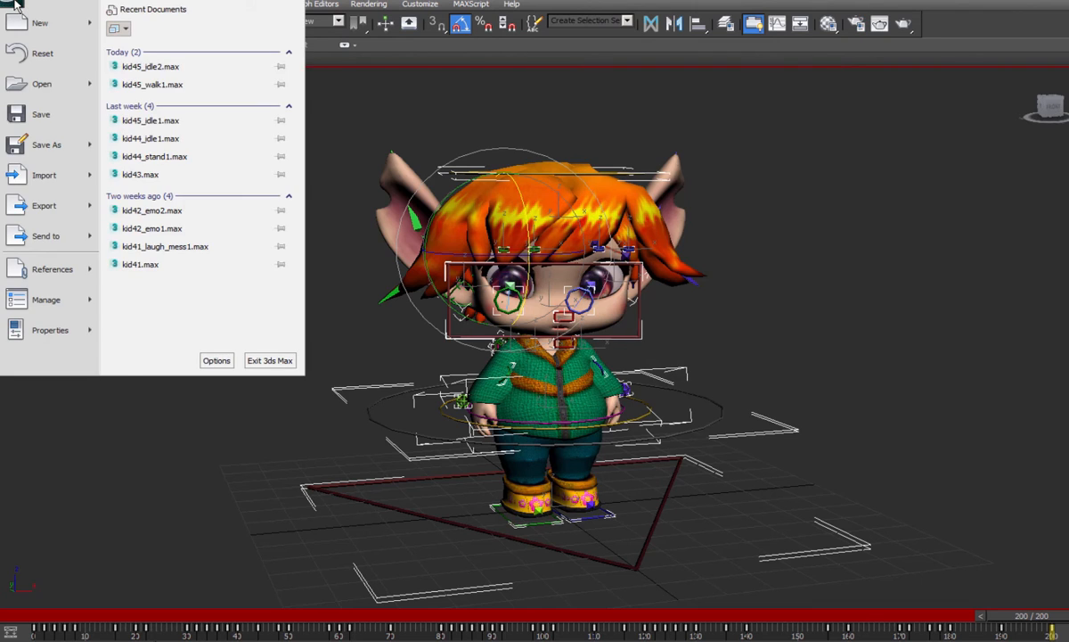
click(36, 214)
click(574, 229)
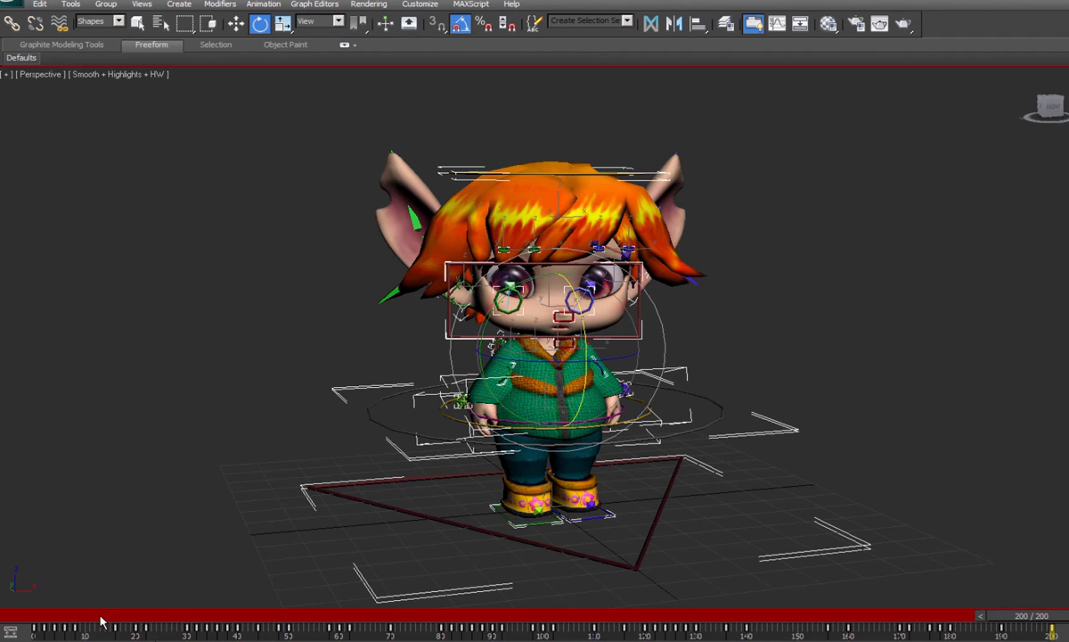
- Return the animation to frame 0 and scrub forward to review the character's full motion
drag(1006, 621, 37, 631)
key(e)
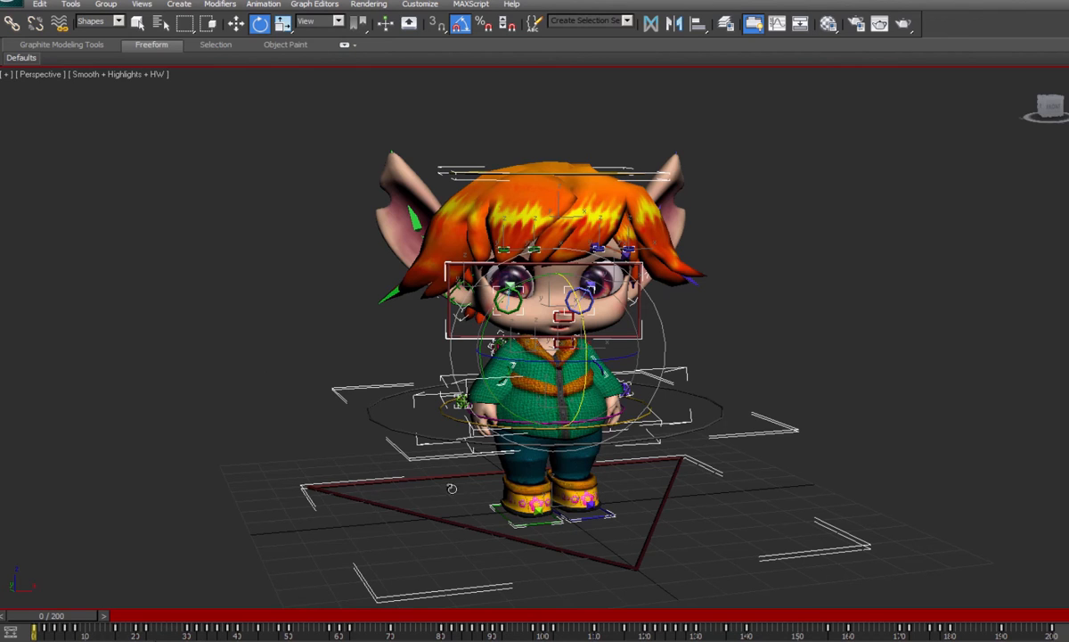
drag(49, 615, 191, 576)
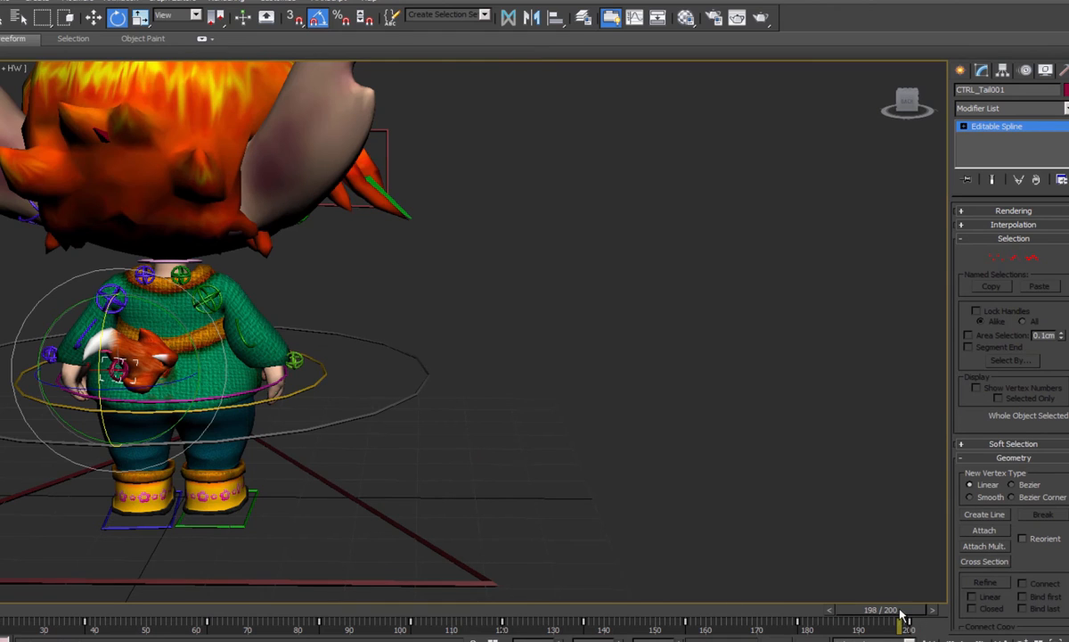
- Examine the tail's motion from behind and from above while scrubbing through the animation with the tail control selected
drag(902, 613, 40, 484)
key(e)
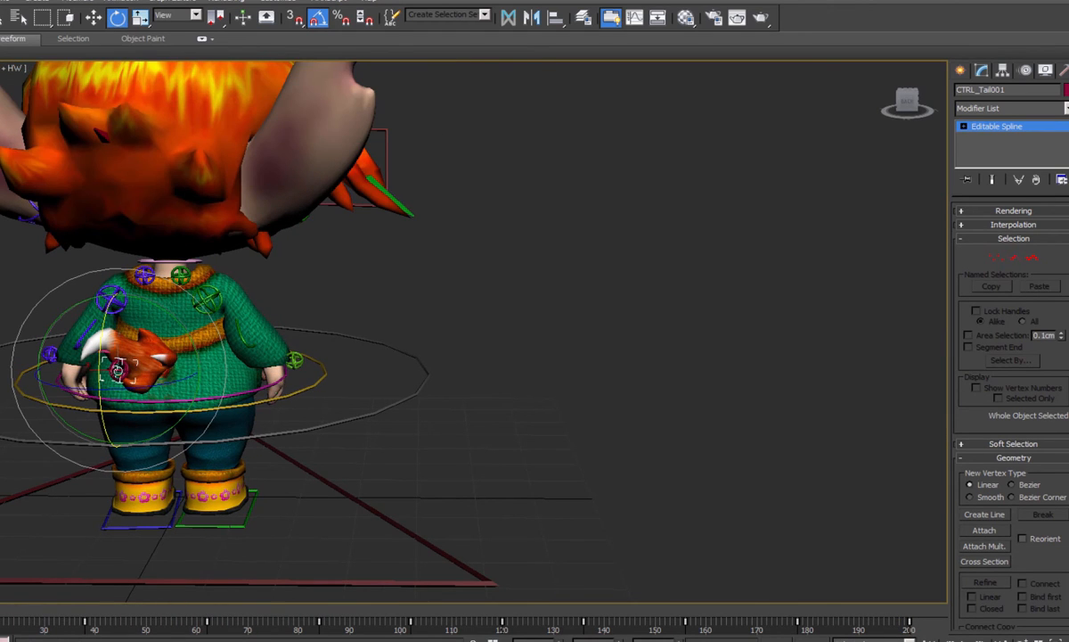
alt+middle_drag(130, 327, 174, 411)
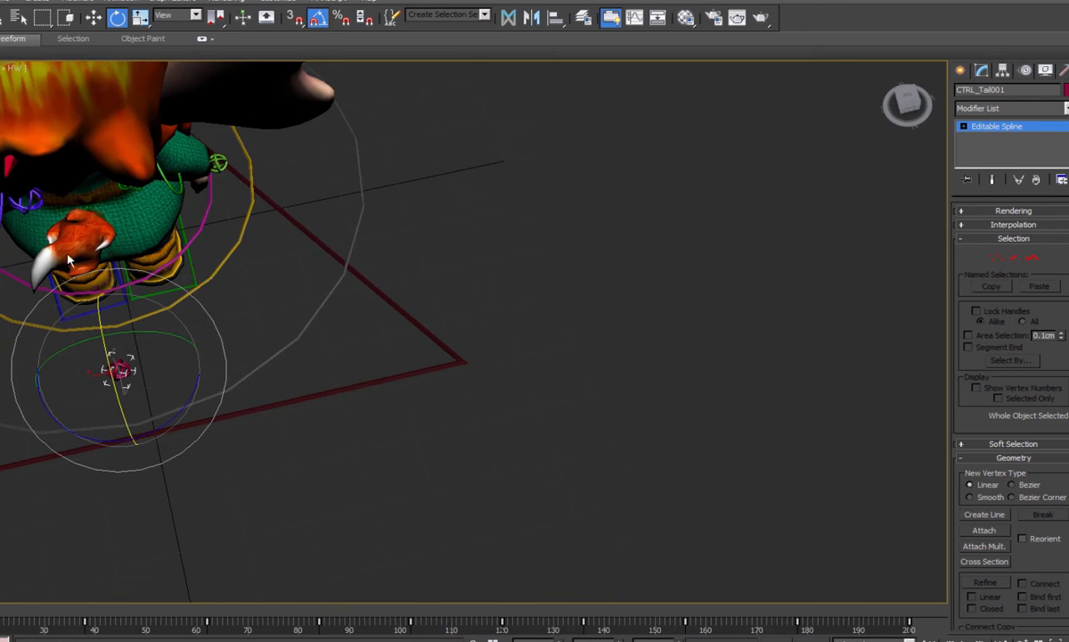
key(q)
drag(3, 609, 0, 568)
key(e)
middle_drag(97, 219, 312, 268)
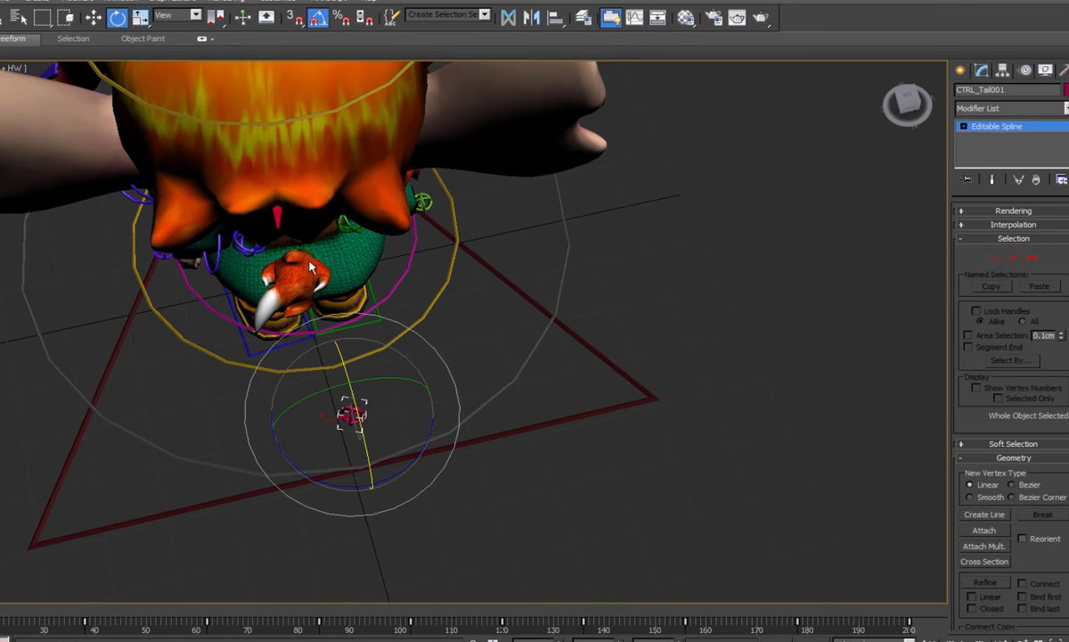
key(q)
drag(5, 610, 0, 567)
key(e)
alt+middle_drag(370, 360, 337, 370)
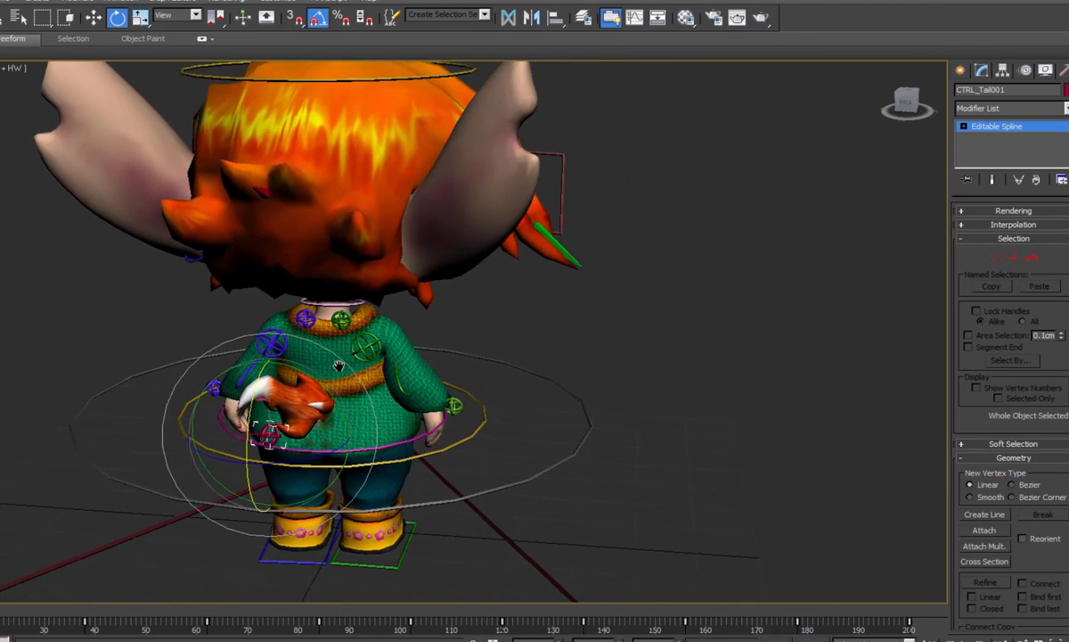
drag(1, 568, 799, 579)
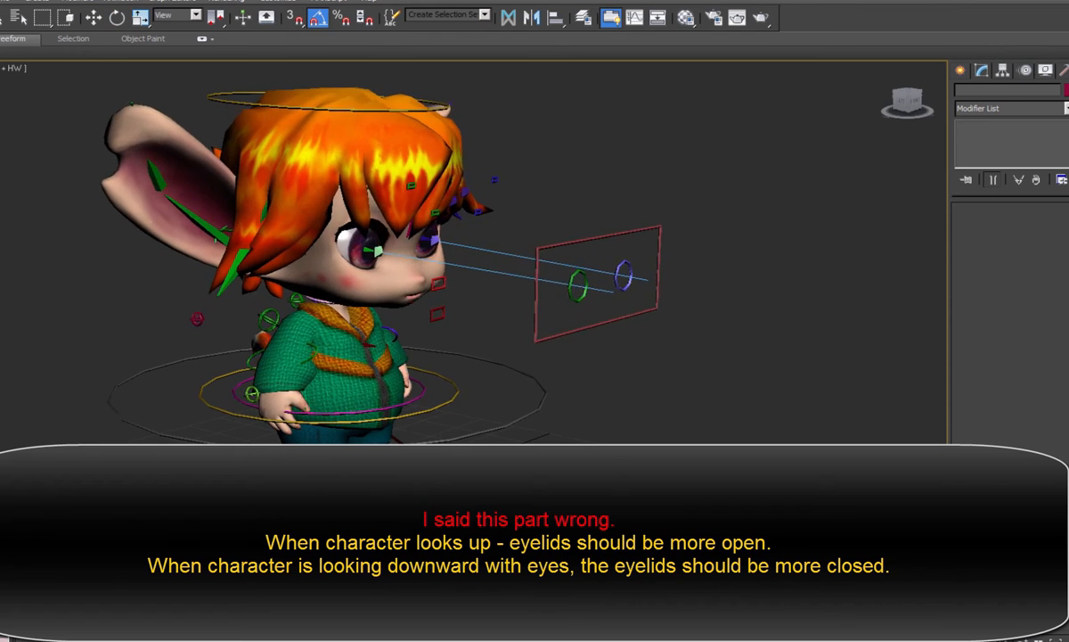
- Select the rectangular eyes control in front of the face and move it down so the character looks downward
key(e)
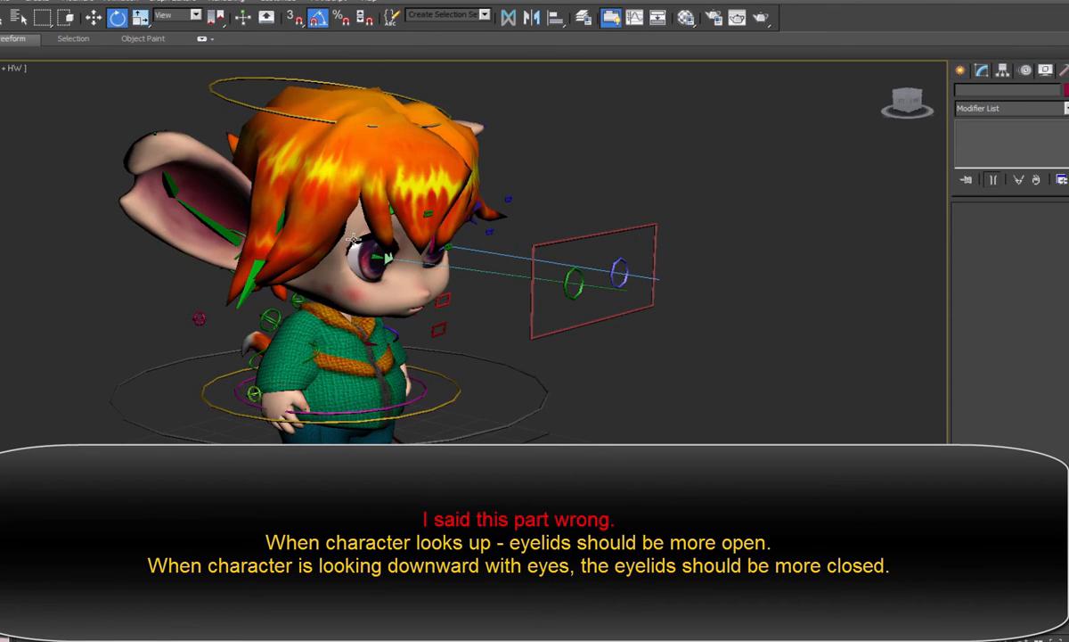
click(602, 236)
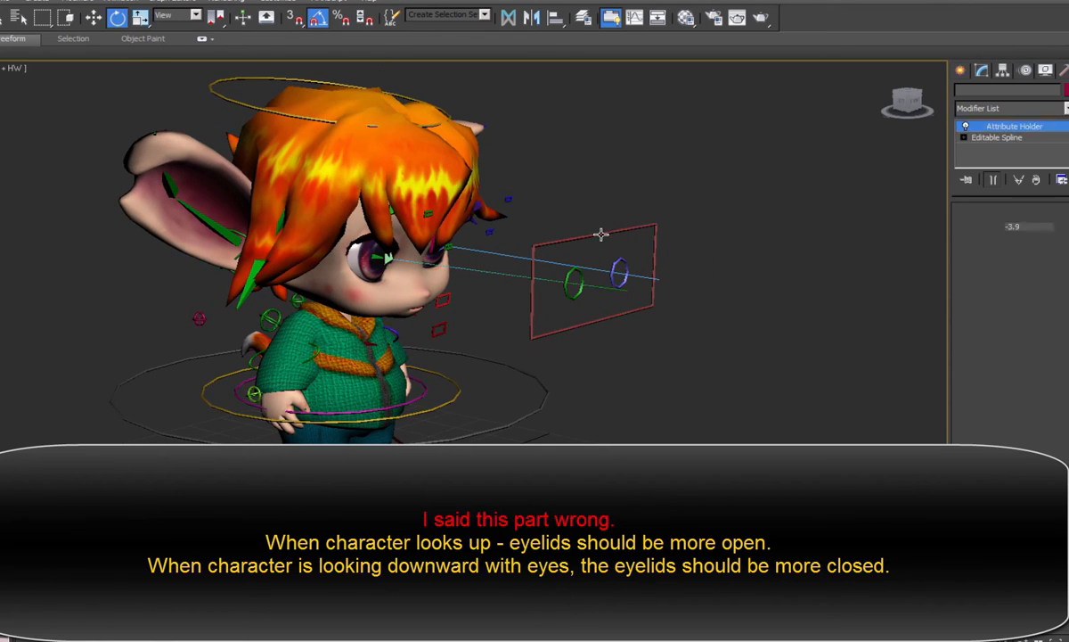
key(w)
drag(599, 237, 597, 348)
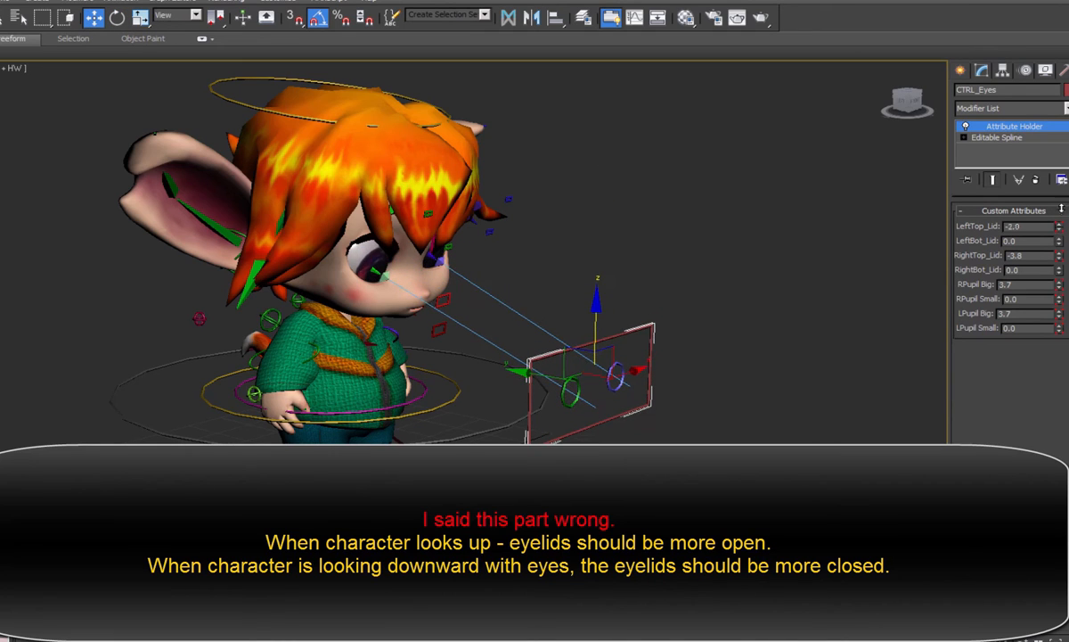
- Try closing the upper eyelids by varying the left top lid and raising the right top lid value to 17.6
drag(1061, 226, 1061, 231)
drag(1060, 256, 1018, 105)
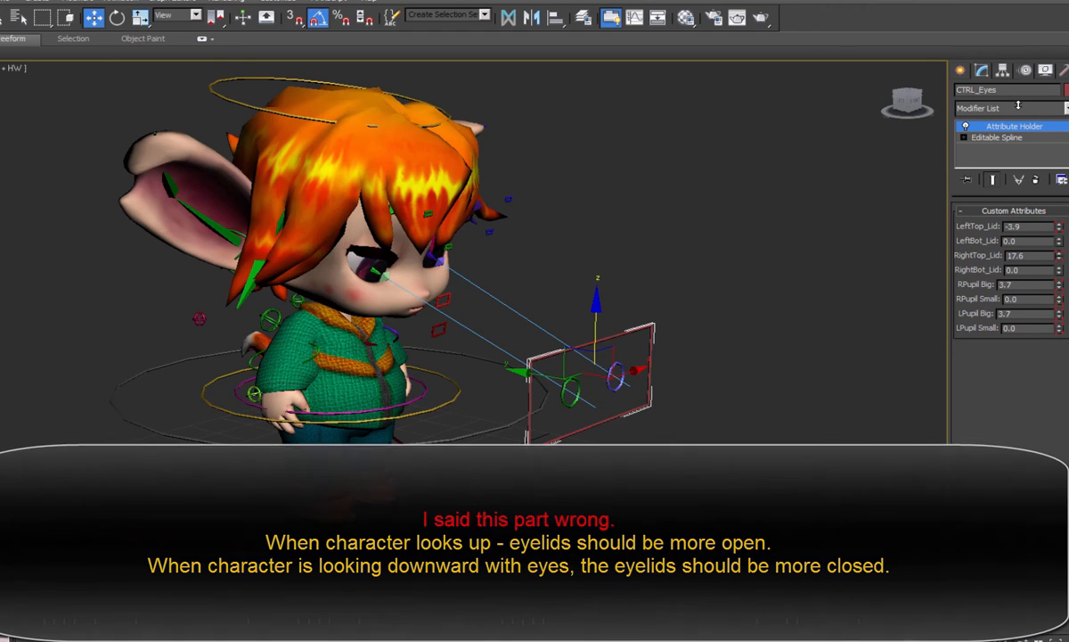
right_click(1018, 105)
- Pose the head and eyes looking upward with their controls and vary the right top eyelid's opening
drag(599, 298, 604, 170)
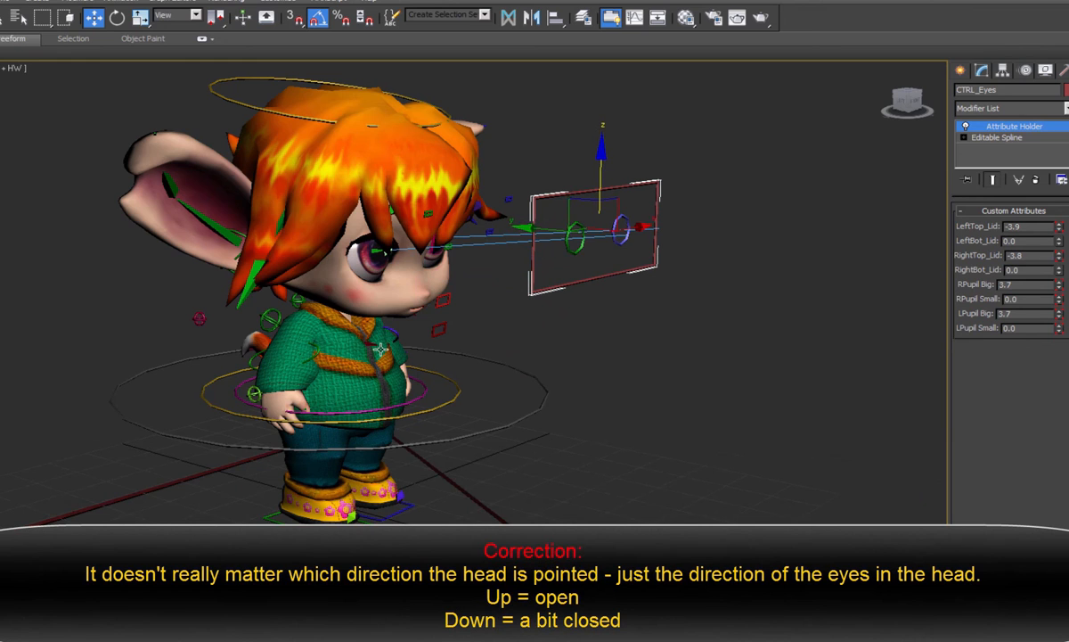
click(114, 19)
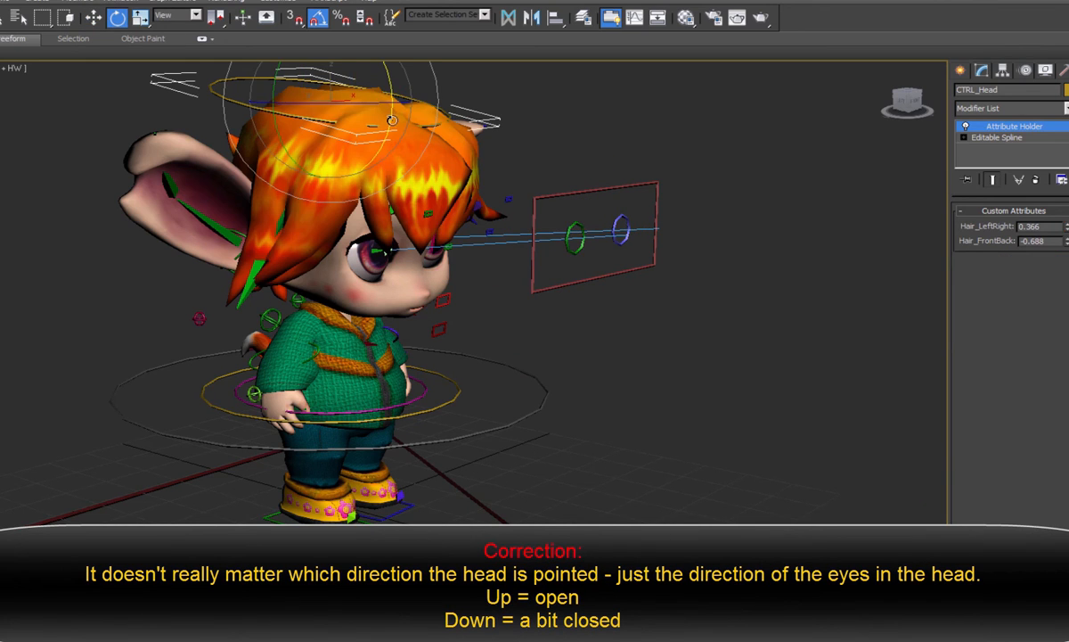
click(93, 18)
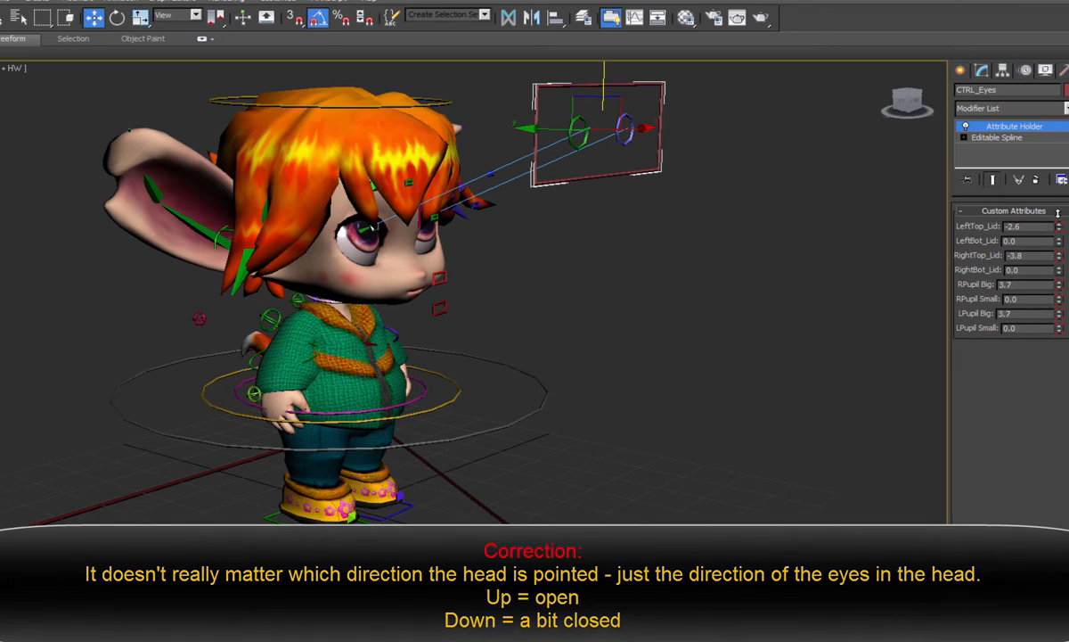
drag(1058, 257, 1062, 350)
drag(1060, 271, 1062, 170)
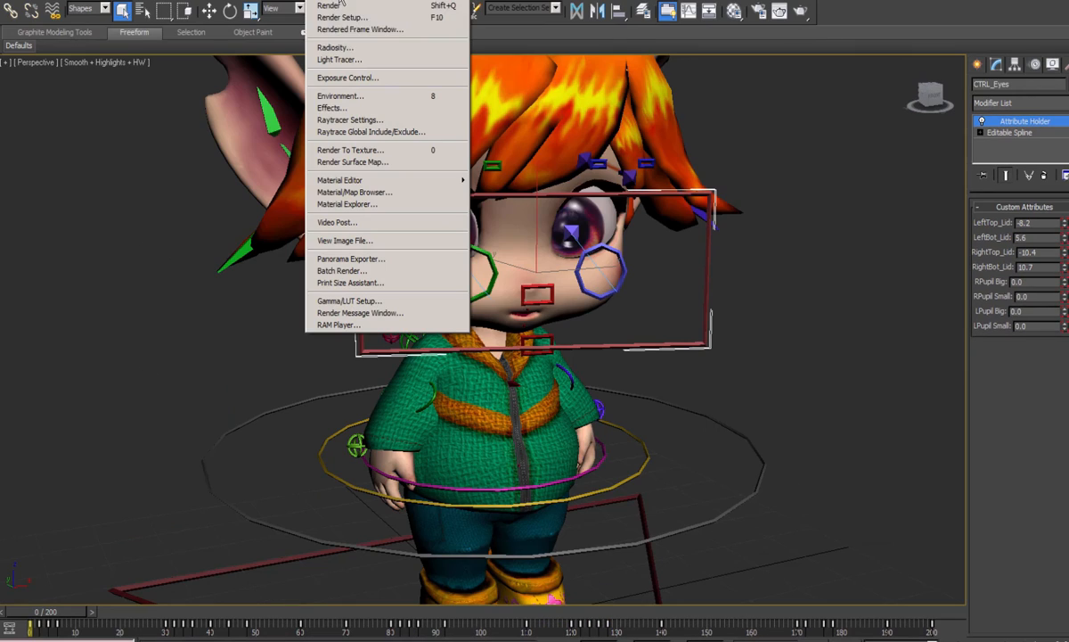
- Review the render setup's common parameters and output file, and render the perspective view, overwriting the existing test_kid_idle.avi
click(356, 18)
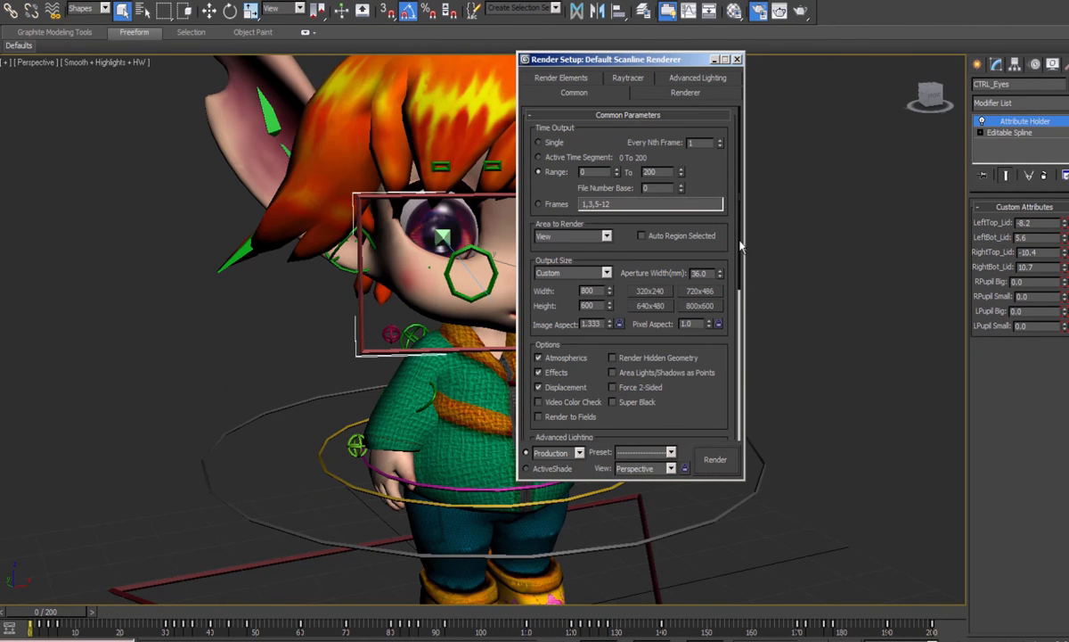
scroll(652, 294, down, 5)
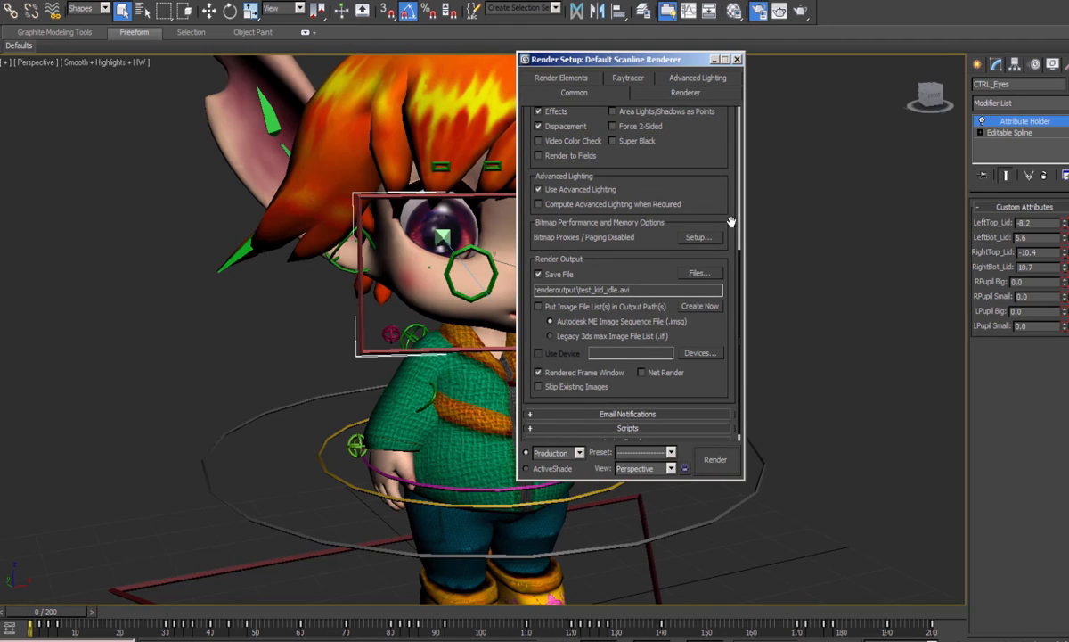
scroll(535, 187, up, 5)
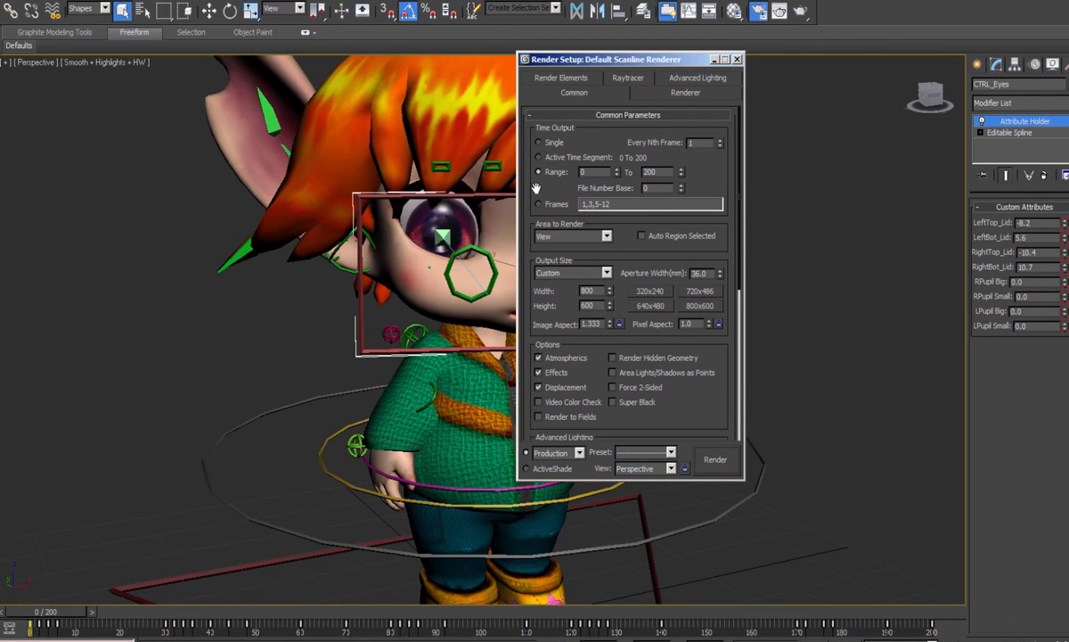
click(716, 459)
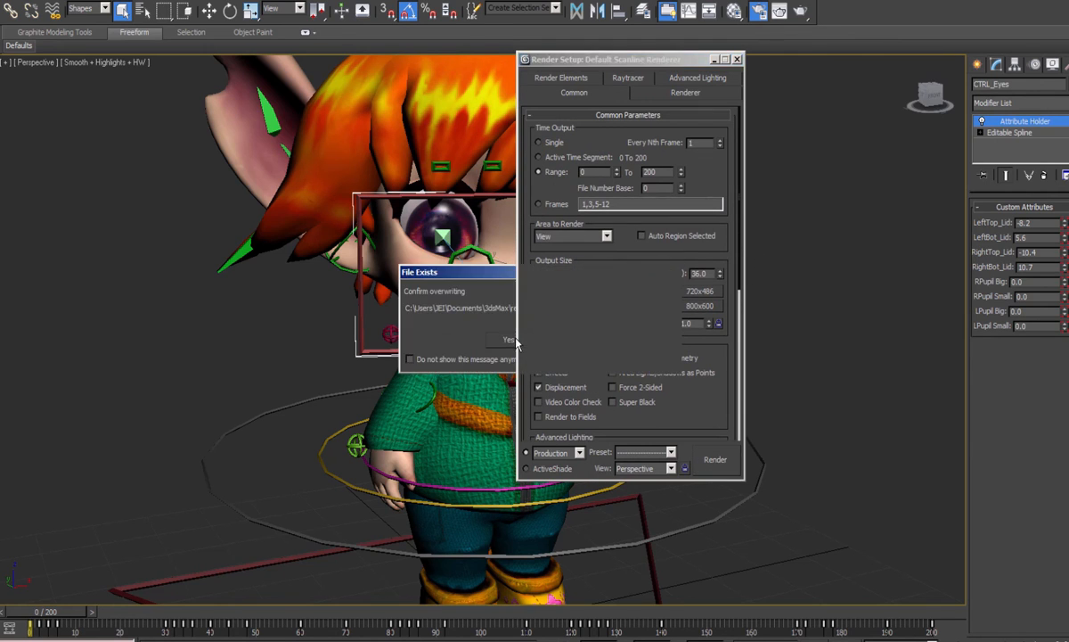
click(518, 341)
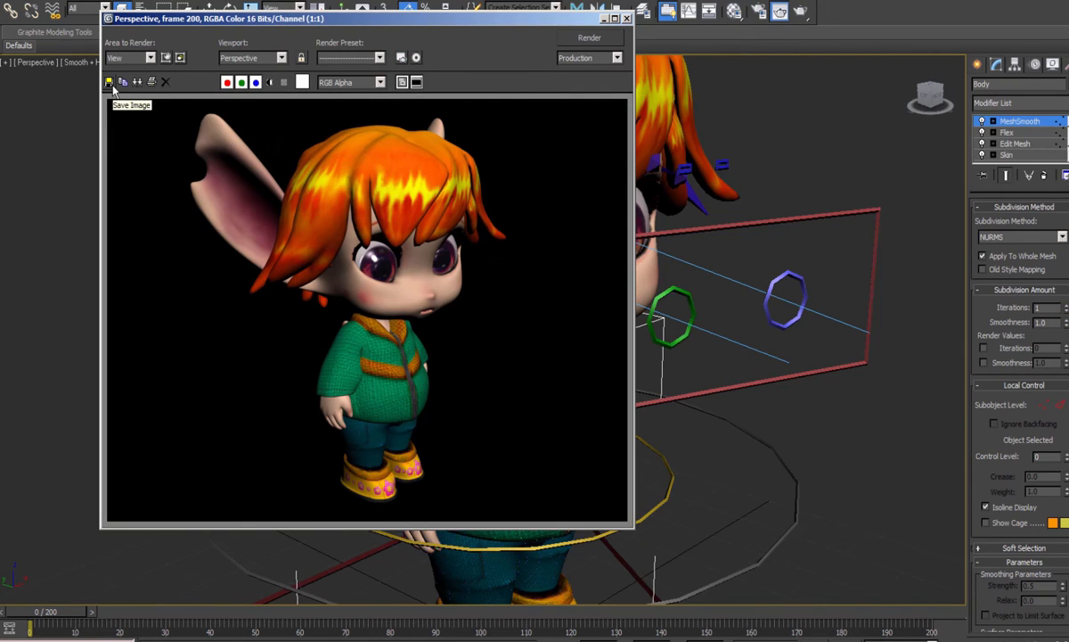
- Start saving the rendered still of the character as an image file
click(108, 82)
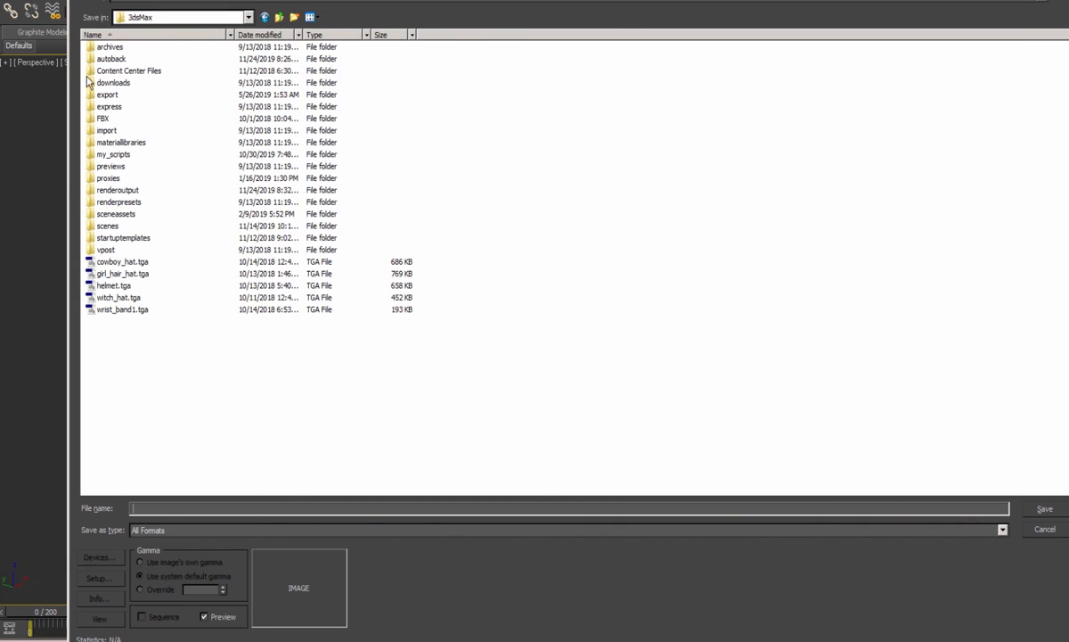